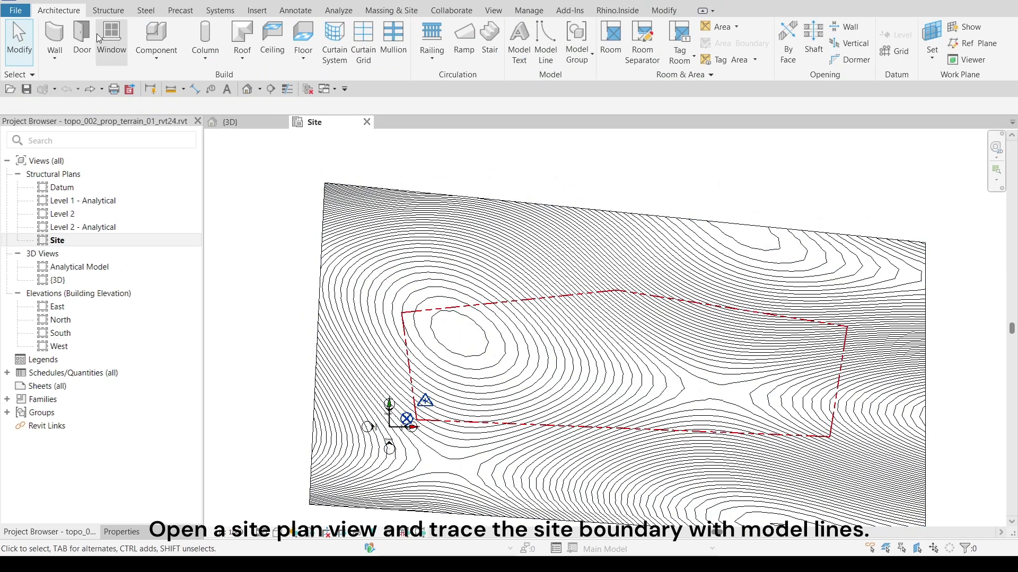
# Trace the dashed site boundary in the Site plan with model lines by picking its existing lines.
pyautogui.click(108, 10)
pyautogui.click(713, 43)
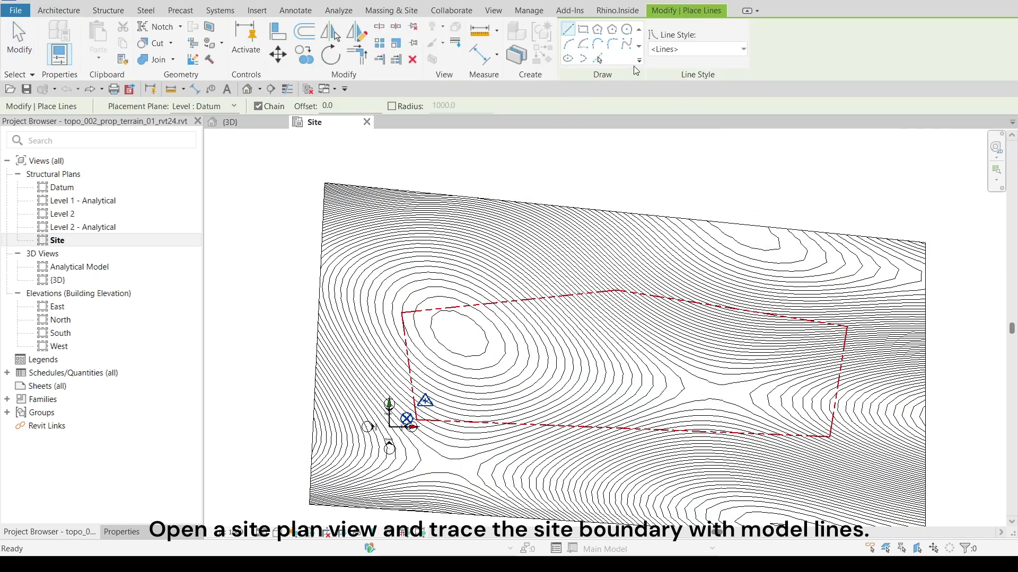
pyautogui.click(598, 58)
pyautogui.scroll(3, 583, 265)
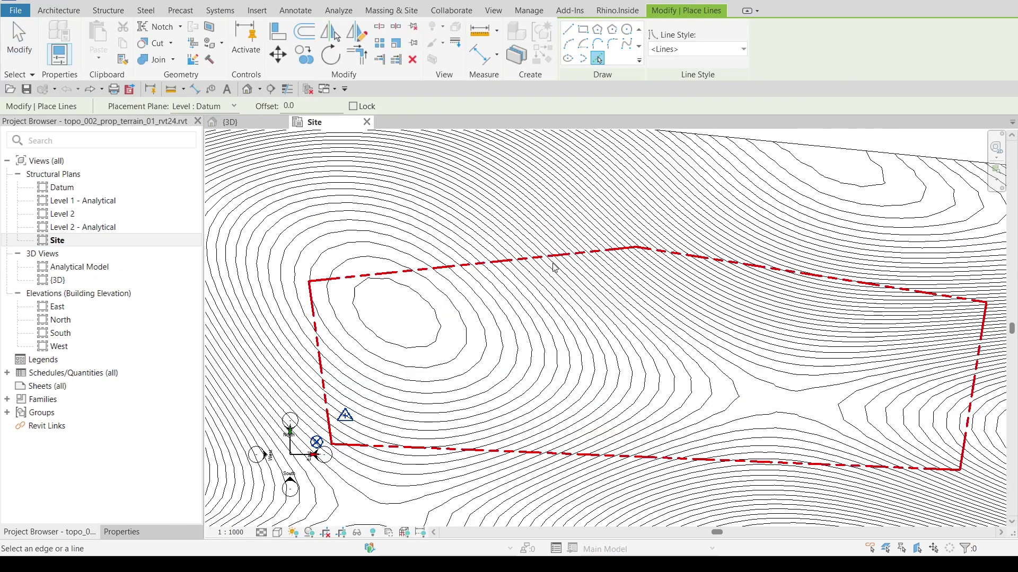
pyautogui.click(673, 257)
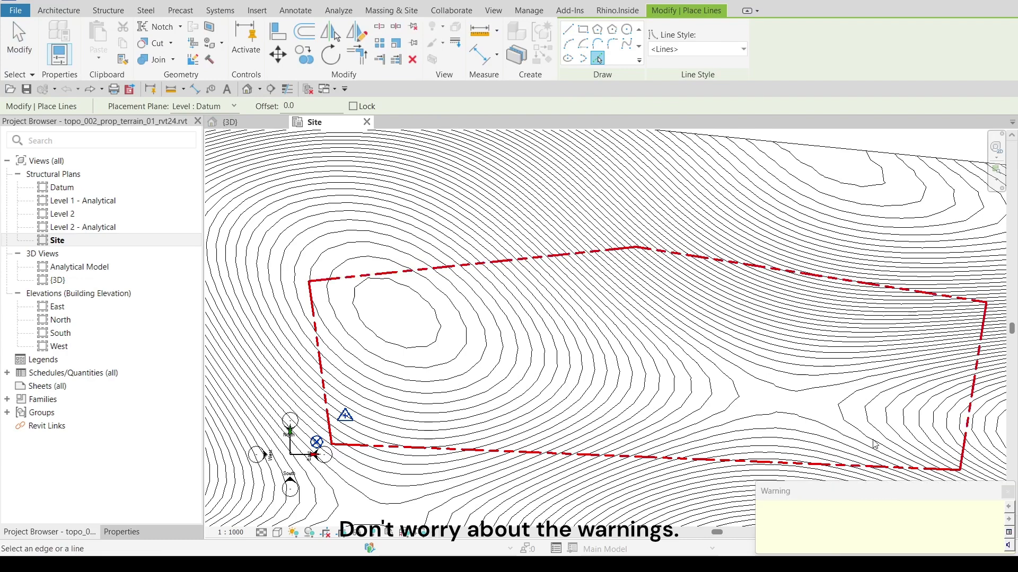
pyautogui.scroll(-3, 387, 371)
pyautogui.press('Escape')
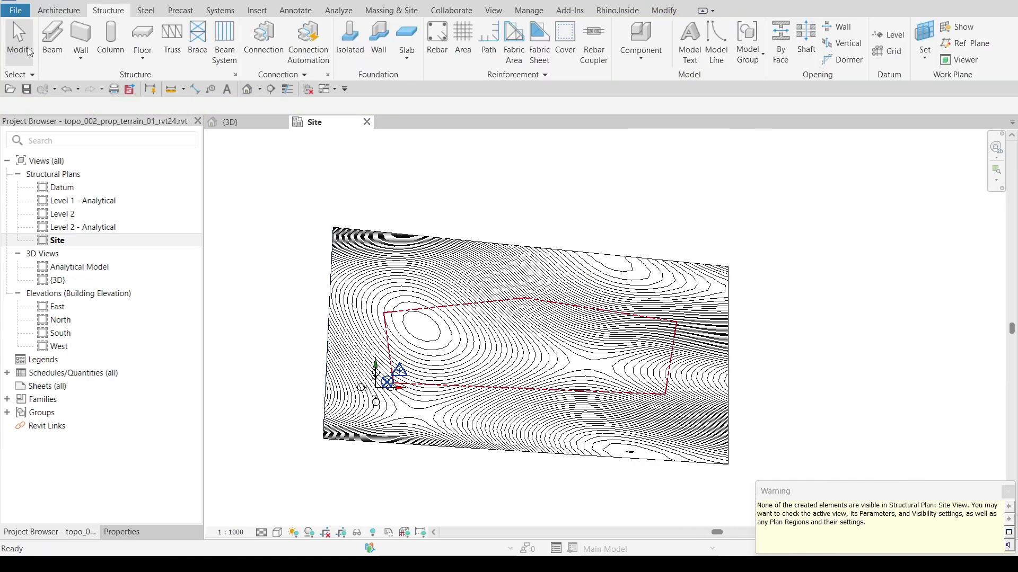
# Switch to the {3D} view and set its visual style to Wireframe to inspect the traced boundary beneath the terrain.
pyautogui.hotkey('ctrl', 'Tab')
pyautogui.keyDown('shift'); pyautogui.moveTo(552, 387); pyautogui.dragTo(314, 538, button='middle'); pyautogui.keyUp('shift')
pyautogui.click(277, 533)
pyautogui.click(313, 454)
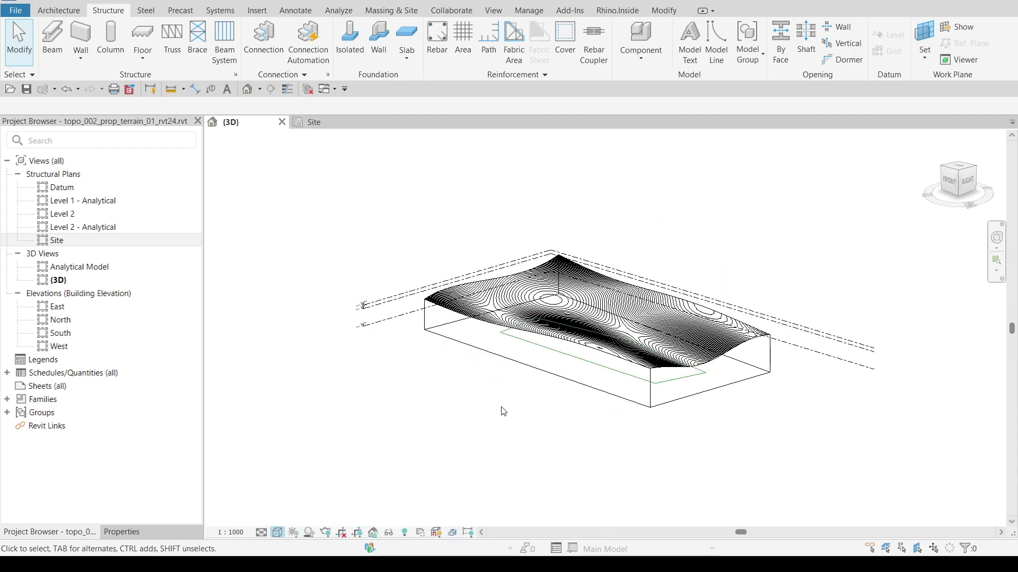
pyautogui.keyDown('shift'); pyautogui.moveTo(500, 411); pyautogui.dragTo(515, 460, button='middle'); pyautogui.keyUp('shift')
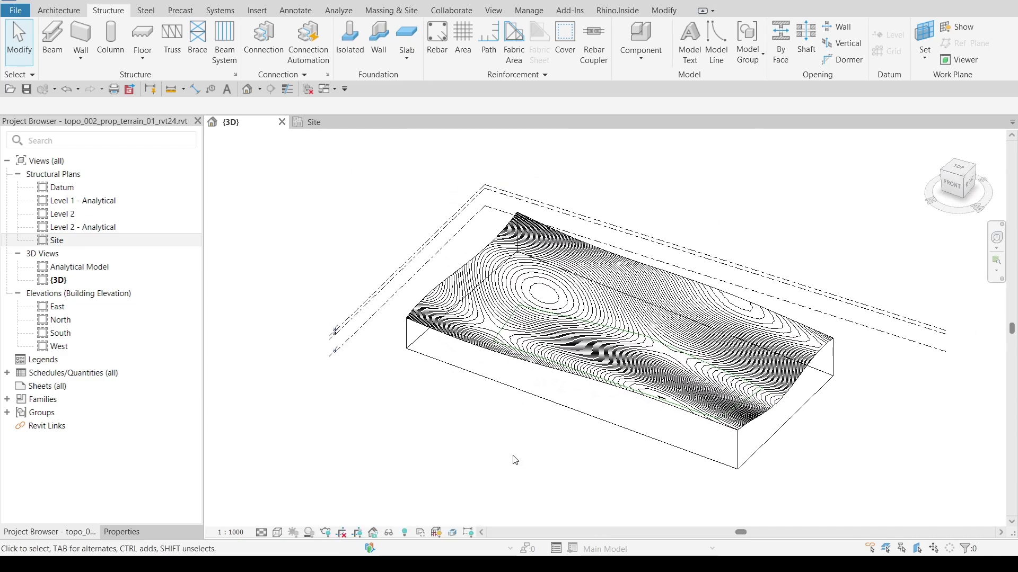
# Export the current 3D view to DWG using ACIS solids, millimeter units, the internal origin and no external references.
pyautogui.click(18, 10)
pyautogui.moveTo(53, 222)
pyautogui.moveTo(233, 78)
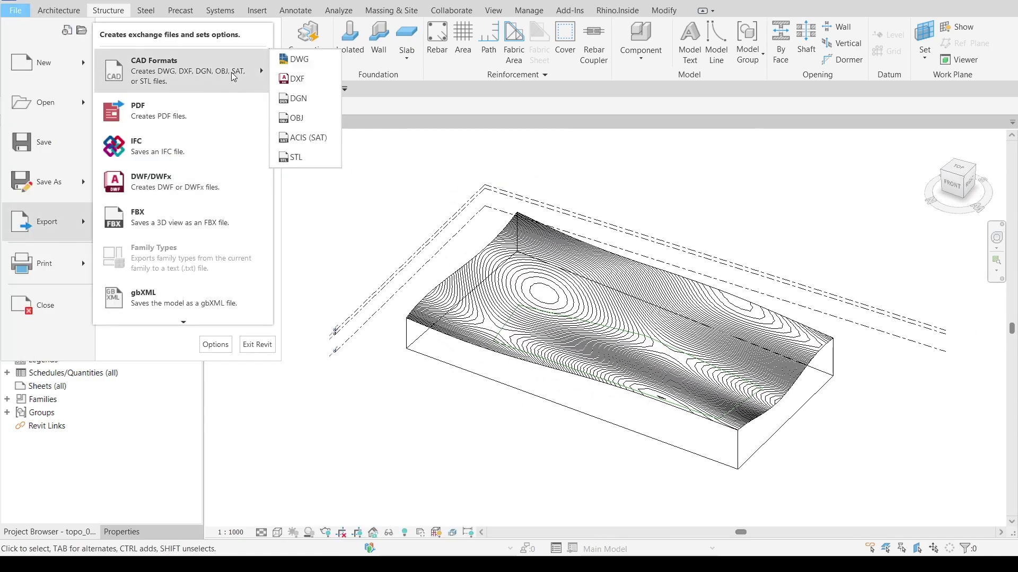
pyautogui.click(295, 59)
pyautogui.click(576, 136)
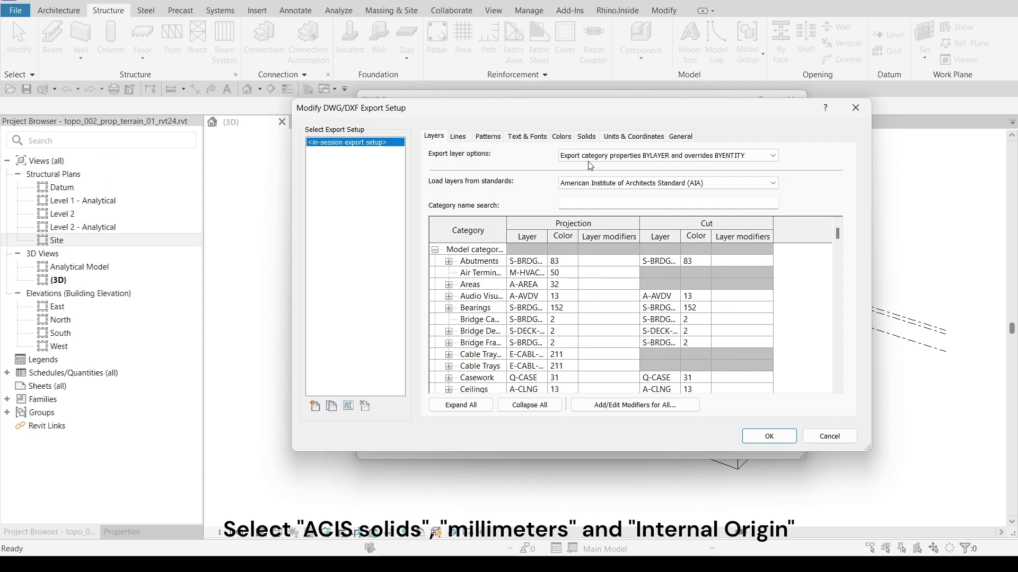
pyautogui.click(587, 138)
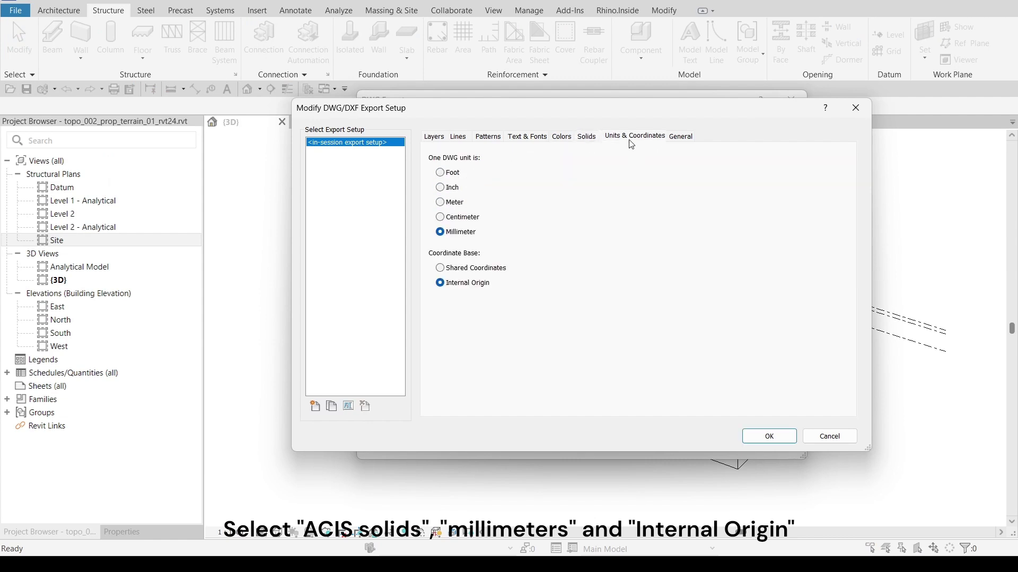
pyautogui.click(684, 140)
pyautogui.click(769, 436)
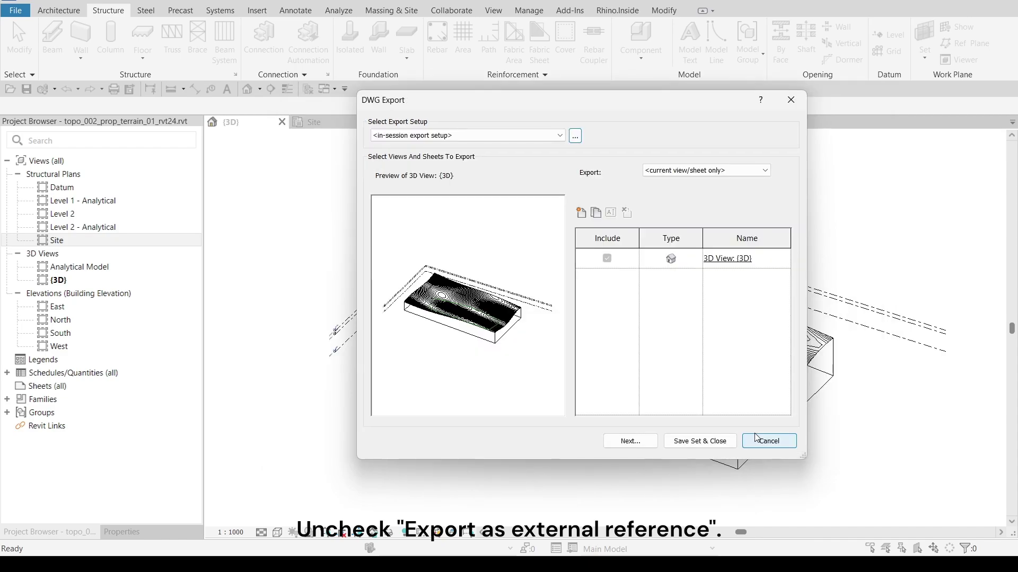
pyautogui.click(631, 441)
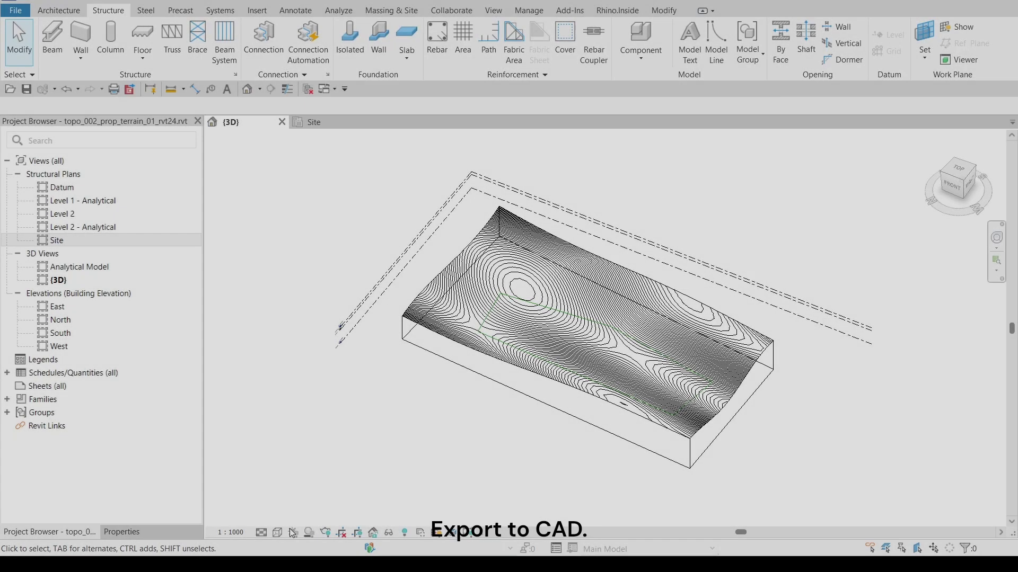
# Set the 3D view's visual style to Hidden Line and view the terrain from above.
pyautogui.click(277, 533)
pyautogui.click(324, 464)
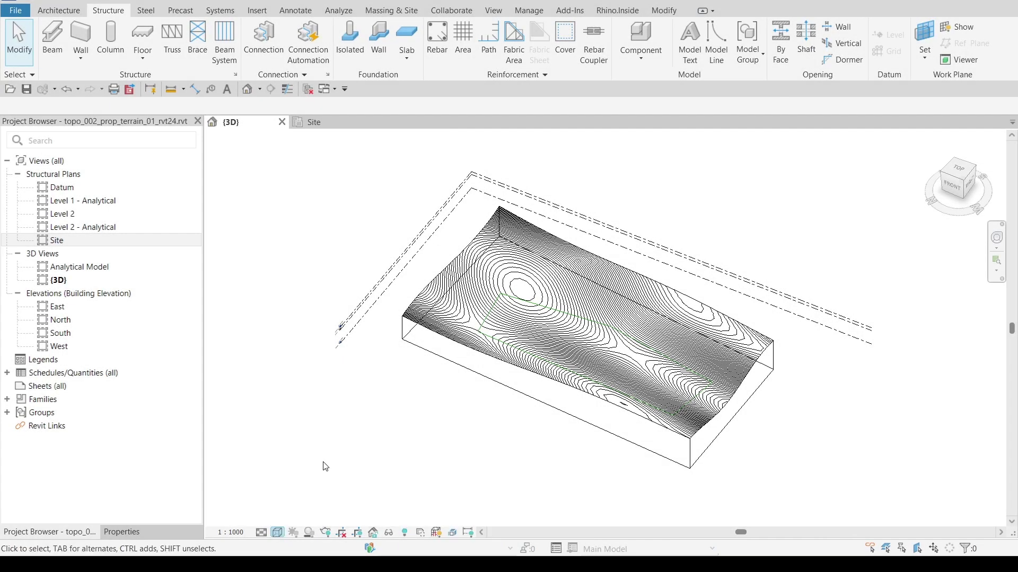
pyautogui.keyDown('shift'); pyautogui.moveTo(504, 461); pyautogui.dragTo(497, 432, button='middle'); pyautogui.keyUp('shift')
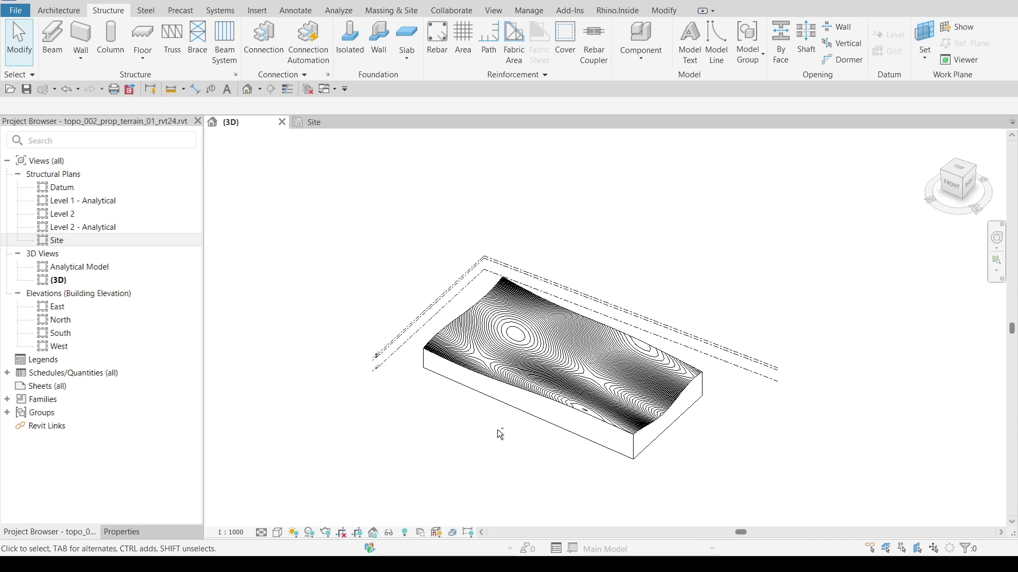
# Switch to Rhino, open the exported DWG with millimeters for model and layout units, and maximize the Perspective viewport.
pyautogui.click(618, 10)
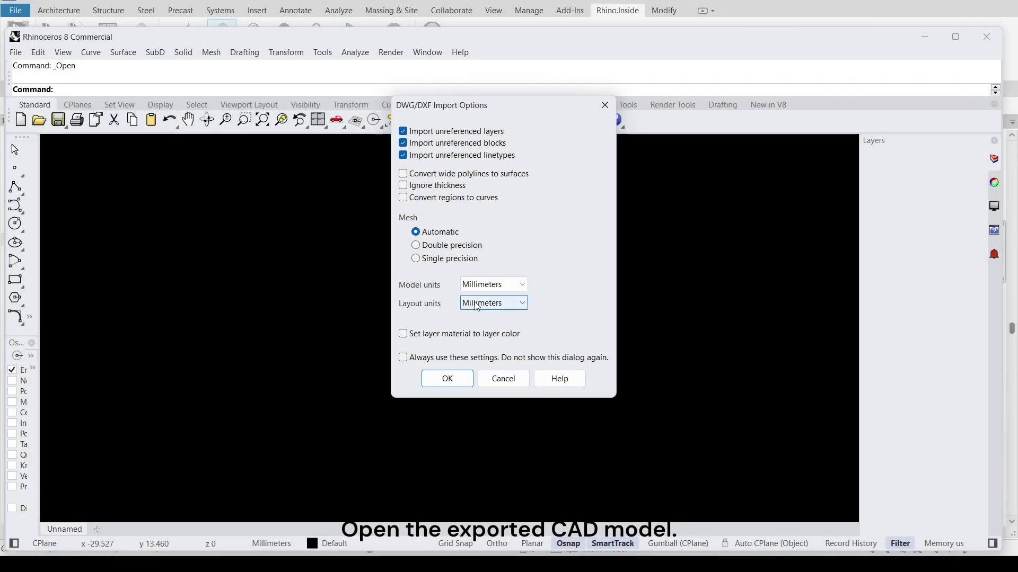
pyautogui.click(469, 381)
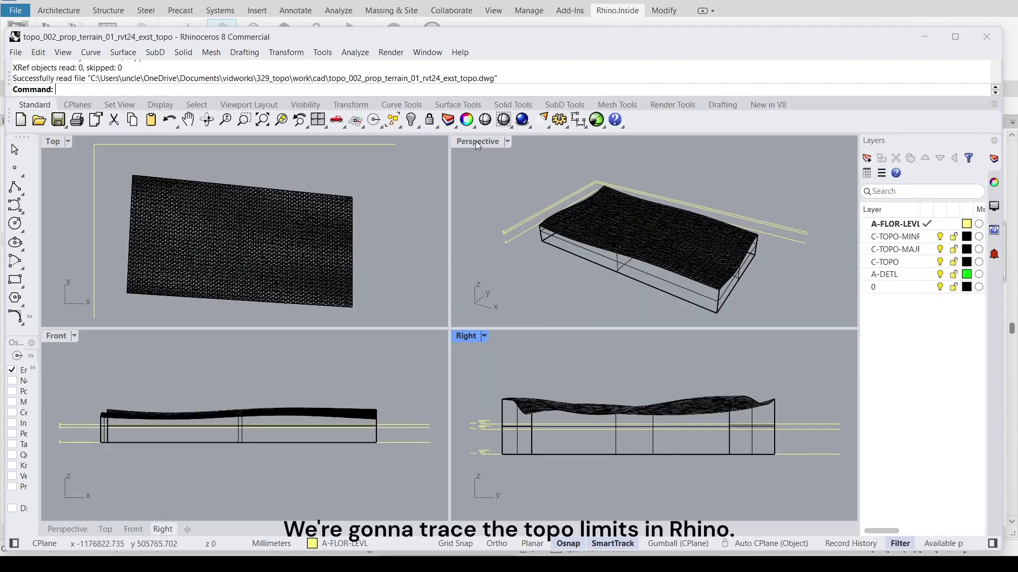
pyautogui.doubleClick(479, 142)
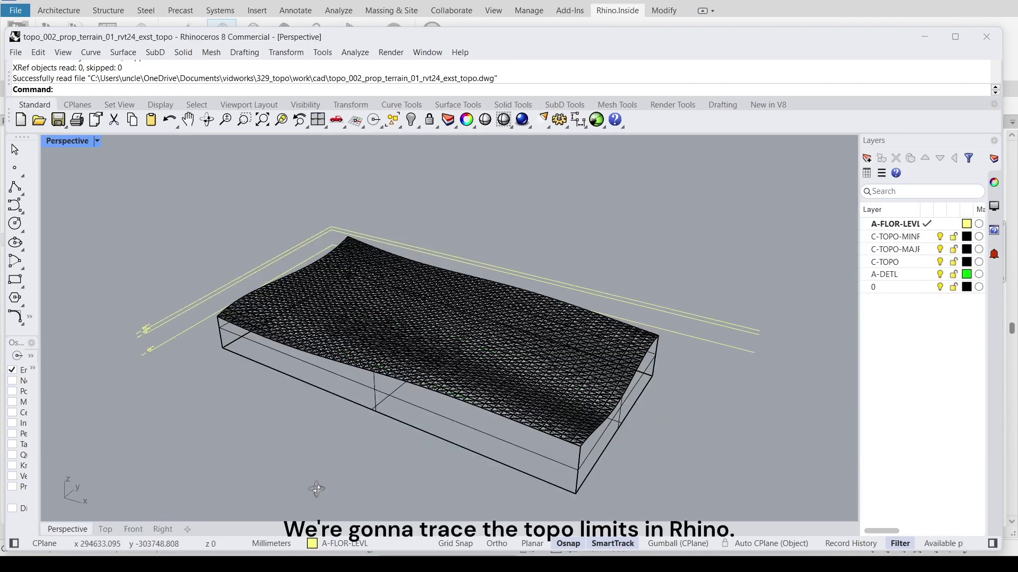
pyautogui.moveTo(478, 212); pyautogui.dragTo(294, 454, button='right')
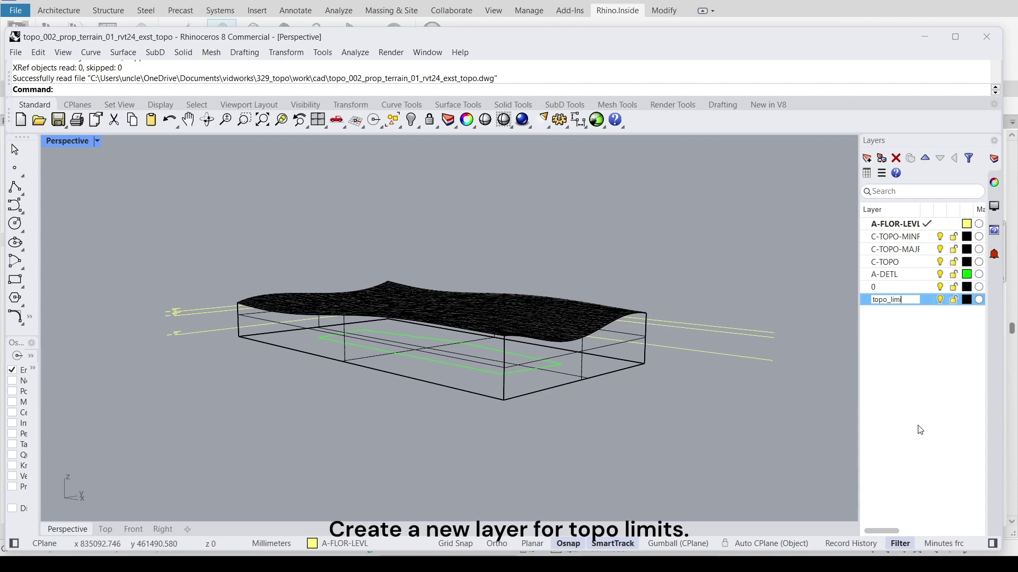
# Create a red layer named topo_limit and make it the current layer.
pyautogui.click(967, 301)
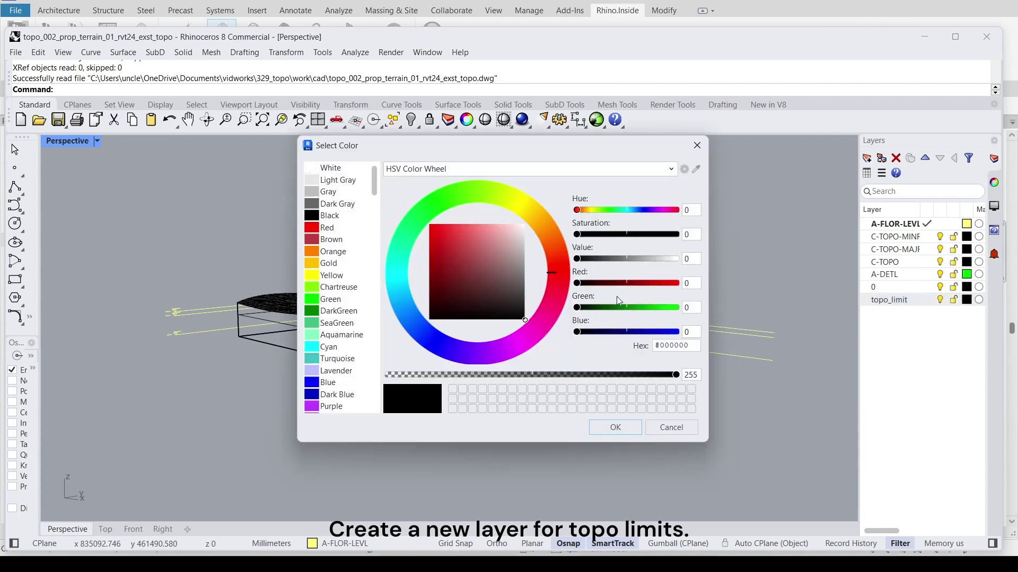
pyautogui.click(444, 234)
pyautogui.click(601, 428)
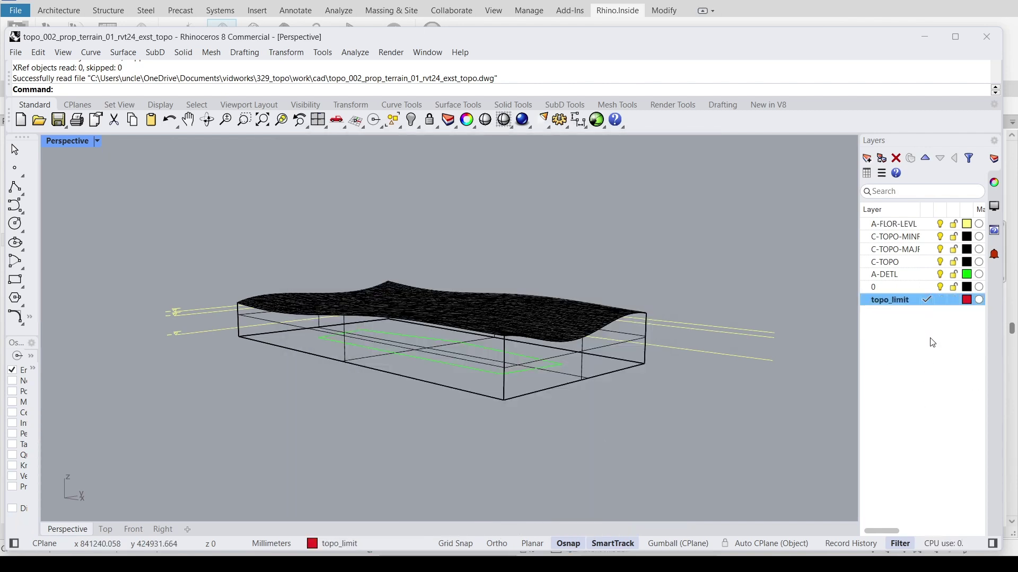
# Trace the four bottom edges of the terrain solid with separate lines snapped to its corner end points.
pyautogui.scroll(6, 306, 406)
pyautogui.scroll(-4, 299, 405)
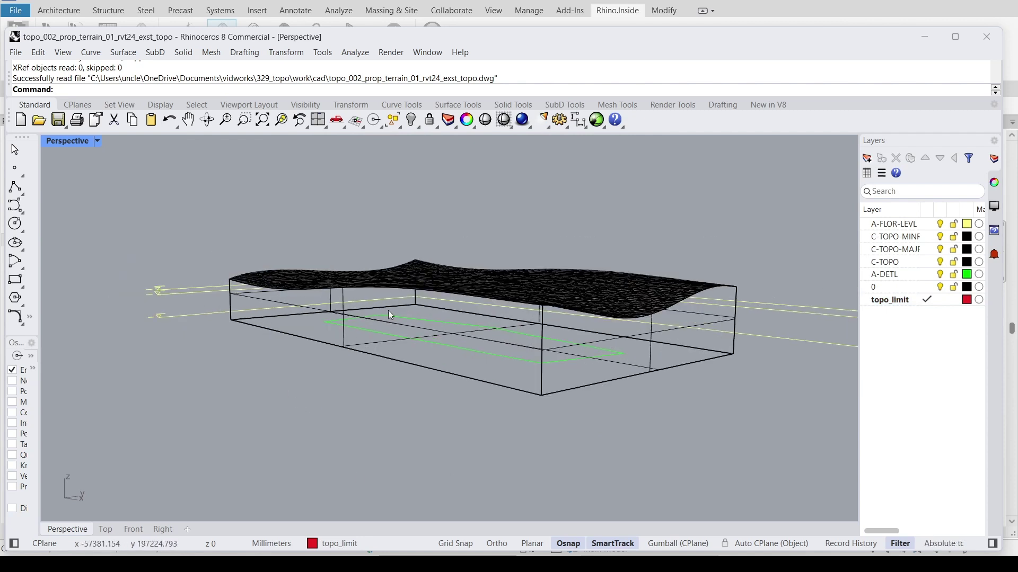
pyautogui.write('line')
pyautogui.press('Return')
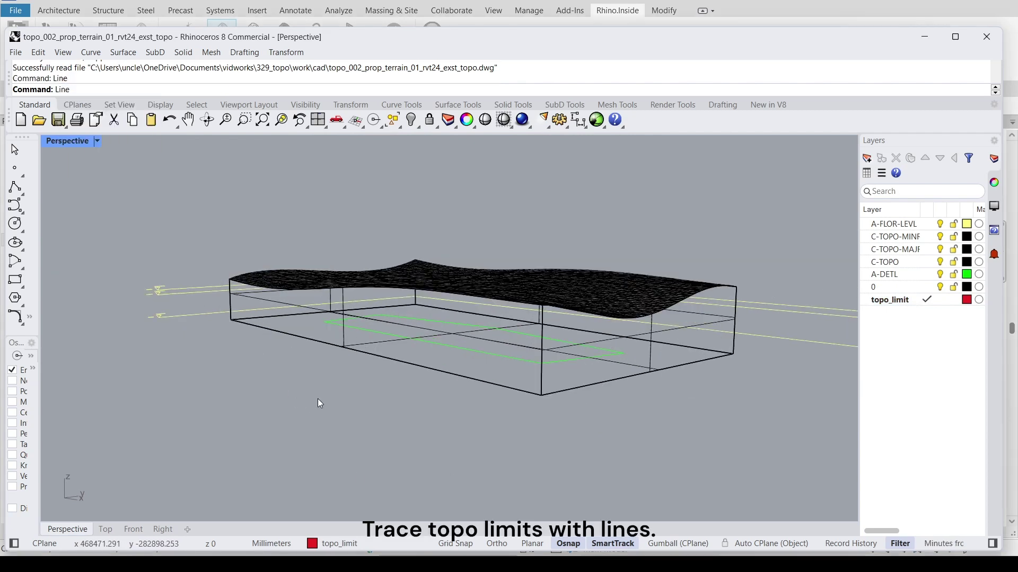
pyautogui.click(231, 320)
pyautogui.click(416, 305)
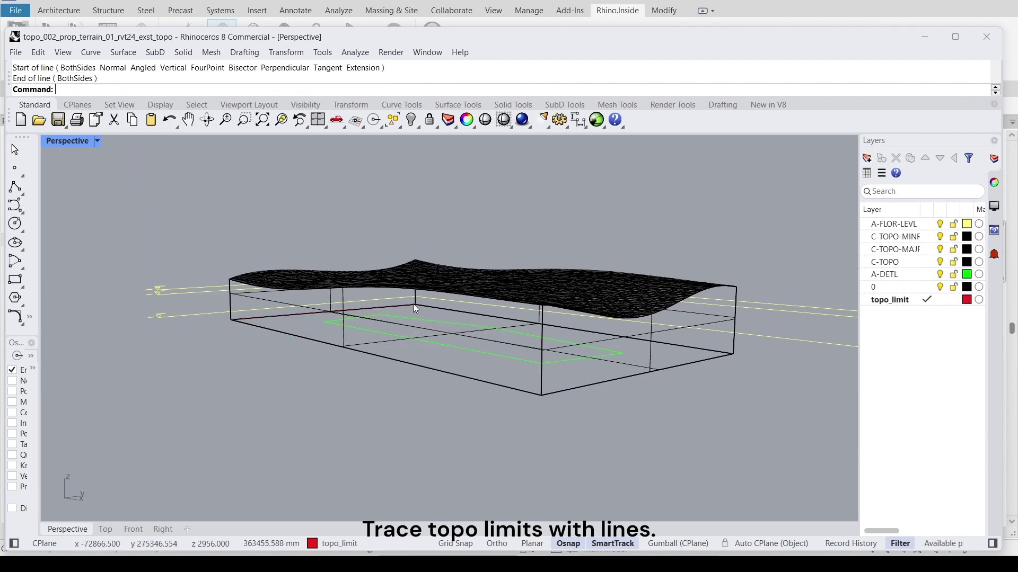
pyautogui.rightClick(416, 305)
pyautogui.click(416, 304)
pyautogui.click(736, 355)
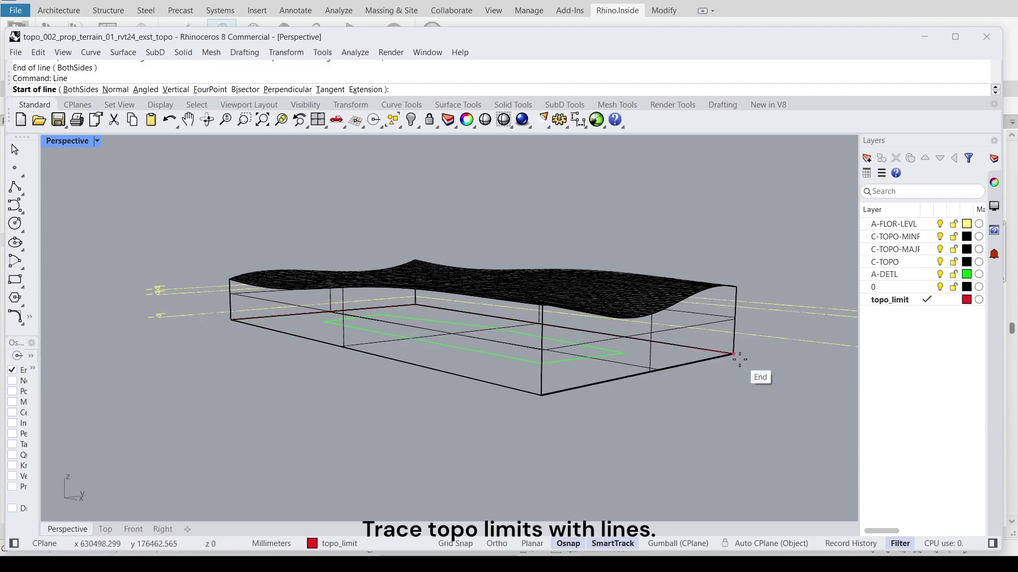
pyautogui.rightClick(737, 355)
pyautogui.click(736, 355)
pyautogui.click(543, 397)
pyautogui.rightClick(544, 397)
pyautogui.click(543, 397)
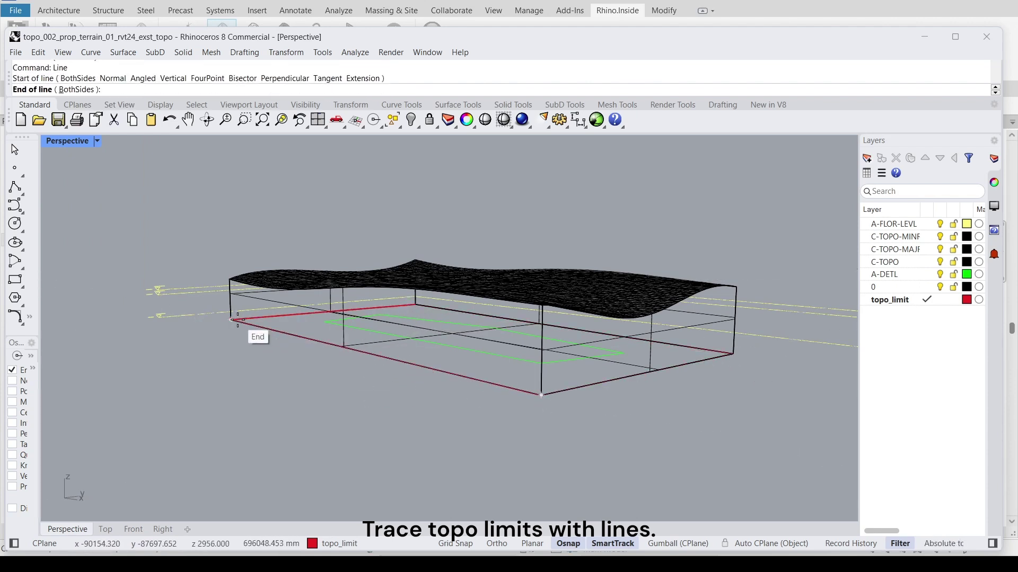
pyautogui.click(233, 321)
# Set the Perspective viewport to Shaded display and explode the terrain solid into separate faces.
pyautogui.click(97, 141)
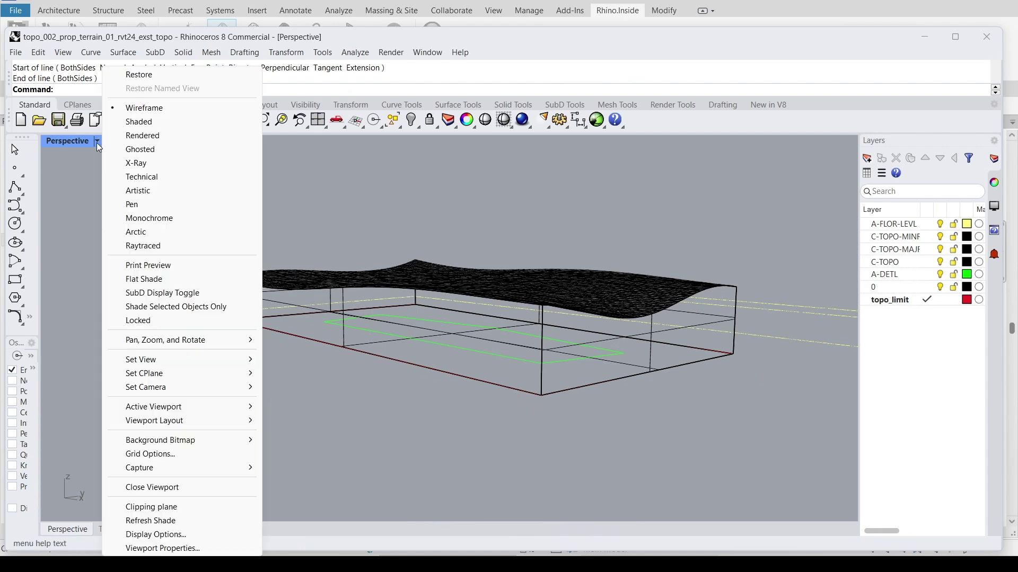
pyautogui.click(127, 119)
pyautogui.moveTo(335, 429); pyautogui.dragTo(363, 343, button='right')
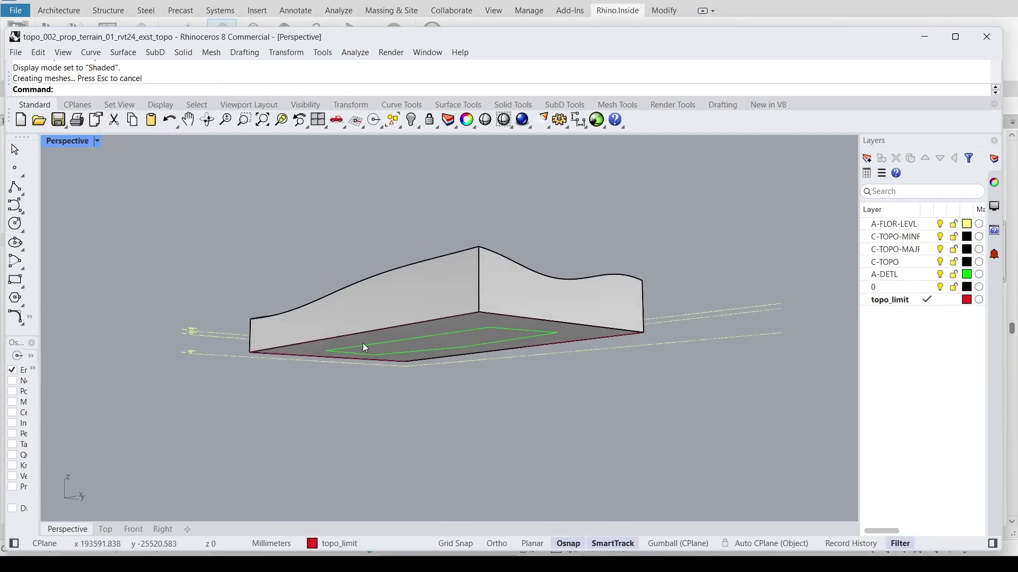
pyautogui.click(380, 314)
pyautogui.write('Explode')
pyautogui.press('Return')
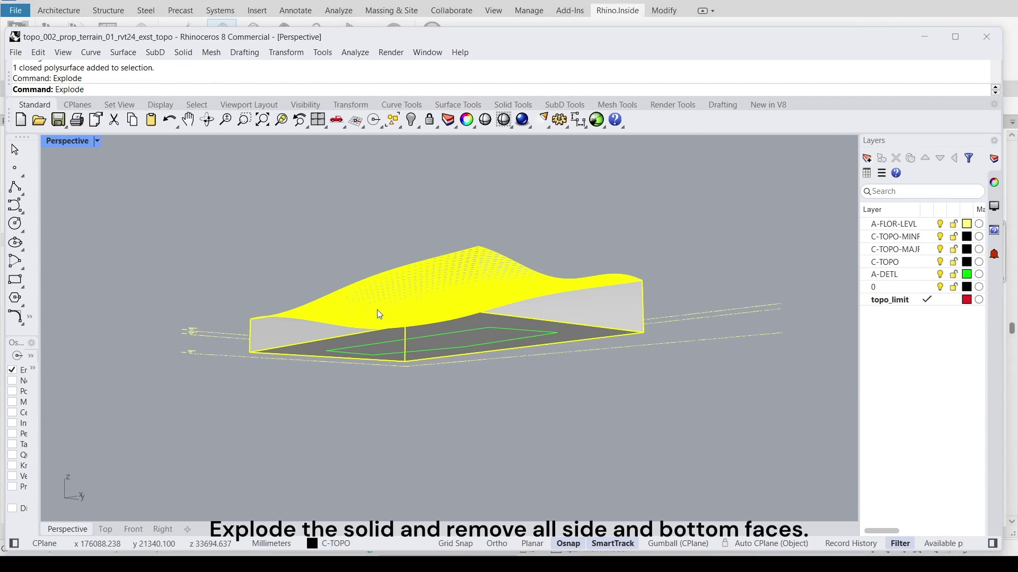
# Delete three of the exploded terrain's vertical side faces.
pyautogui.click(321, 329)
pyautogui.press('Delete')
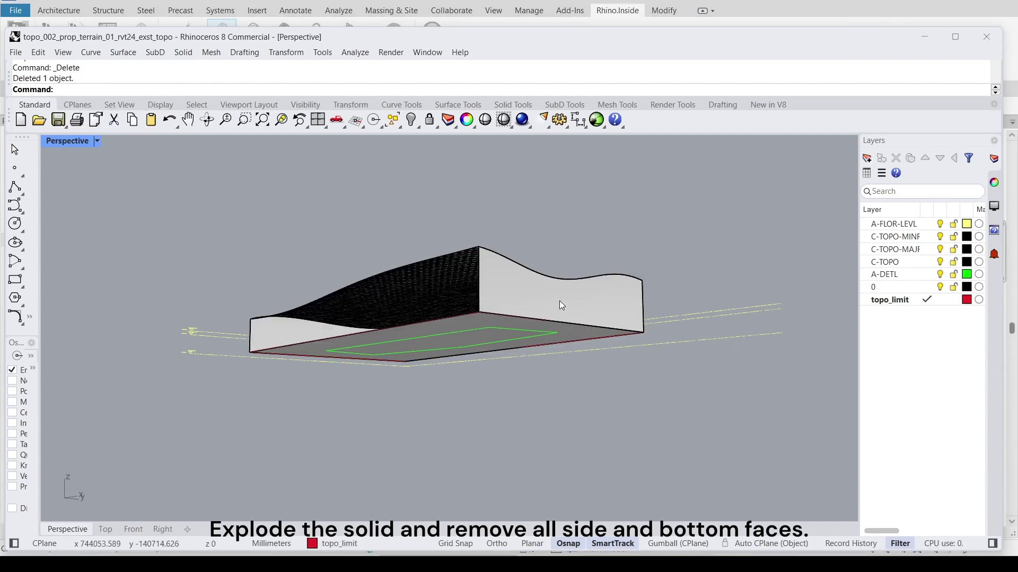
pyautogui.click(558, 300)
pyautogui.press('Delete')
pyautogui.scroll(2, 583, 374)
pyautogui.click(617, 269)
pyautogui.scroll(-4, 615, 264)
pyautogui.moveTo(586, 323); pyautogui.dragTo(581, 387, button='right')
pyautogui.press('Delete')
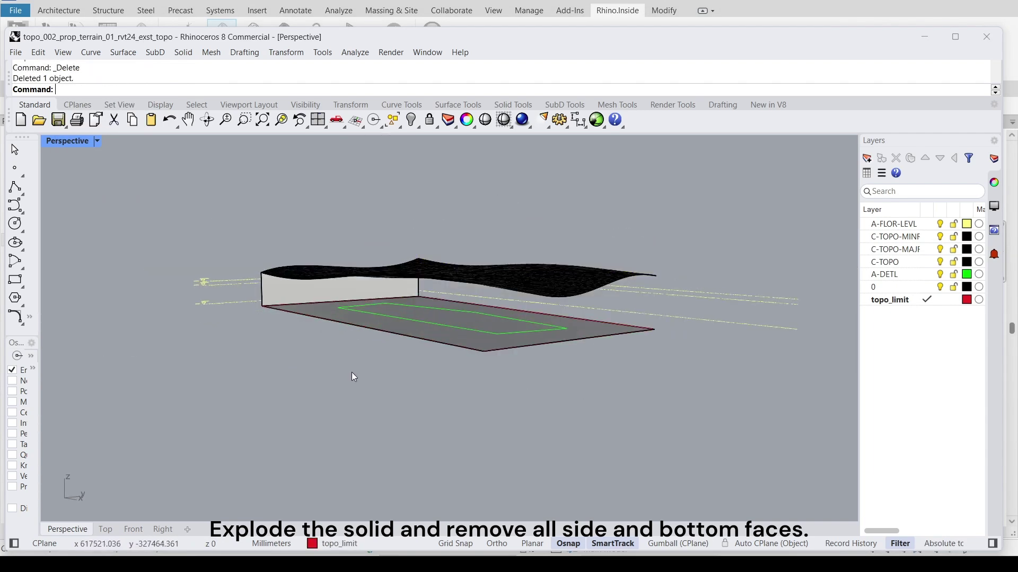
# Delete the remaining side face and the bottom face, keeping the terrain surface and traced limit lines.
pyautogui.scroll(4, 335, 297)
pyautogui.click(293, 288)
pyautogui.press('Delete')
pyautogui.click(325, 323)
pyautogui.press('Delete')
pyautogui.moveTo(300, 384); pyautogui.dragTo(371, 419, button='right')
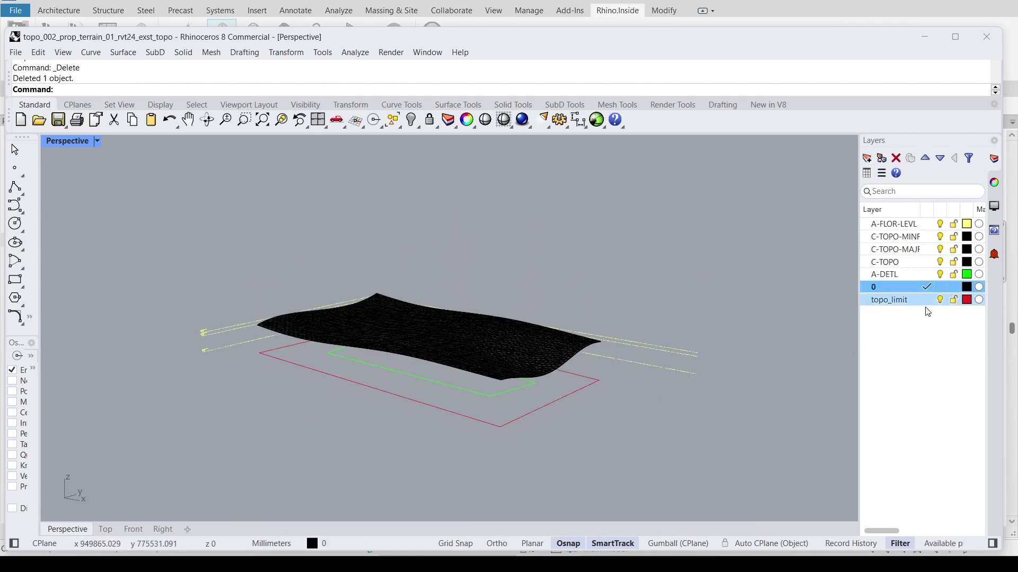
# Make layer 0 current, turn off the A-FLOR-LEVL layer, and save the model as topo_002_prop_terrain_01_rvt24_exst_topo.3dm.
pyautogui.click(875, 370)
pyautogui.click(940, 225)
pyautogui.moveTo(663, 423); pyautogui.dragTo(668, 448, button='right')
pyautogui.click(16, 52)
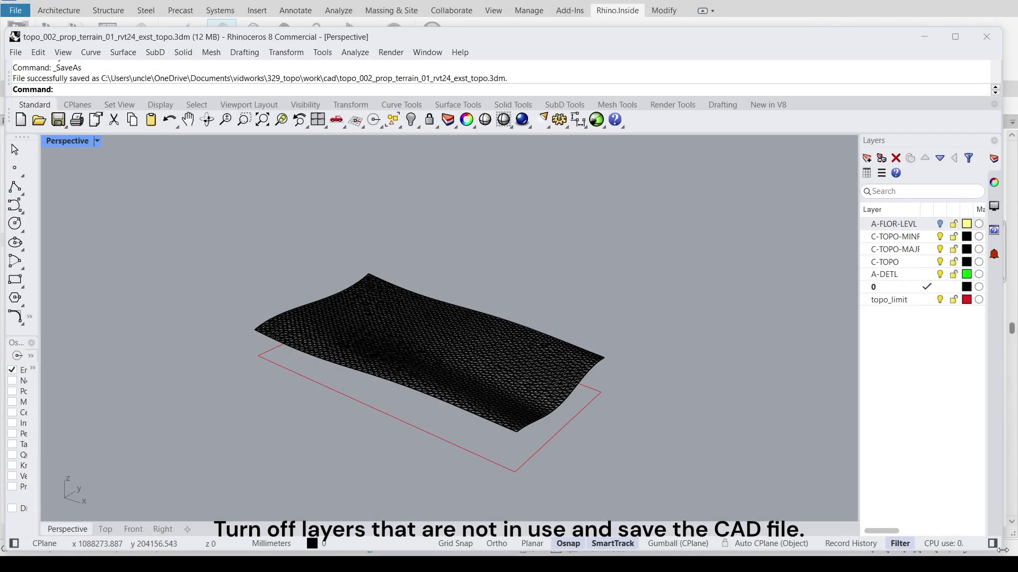
# Shrink the Rhino window, launch Grasshopper and open the definition 002_new_pad_to_toposolid_rir_v03c beside it.
pyautogui.moveTo(1004, 551); pyautogui.dragTo(552, 430)
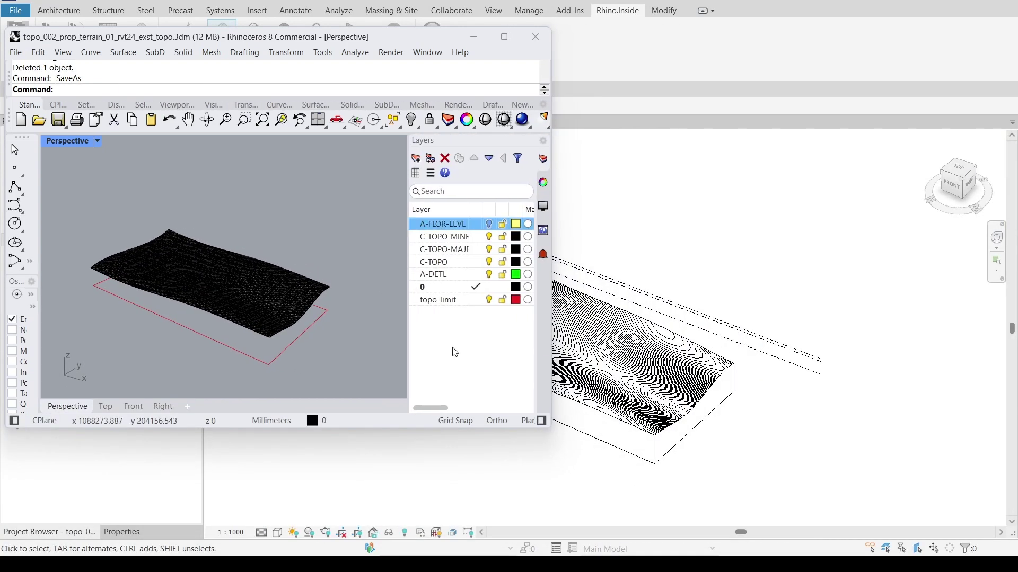
pyautogui.moveTo(305, 46); pyautogui.dragTo(296, 99)
pyautogui.click(183, 40)
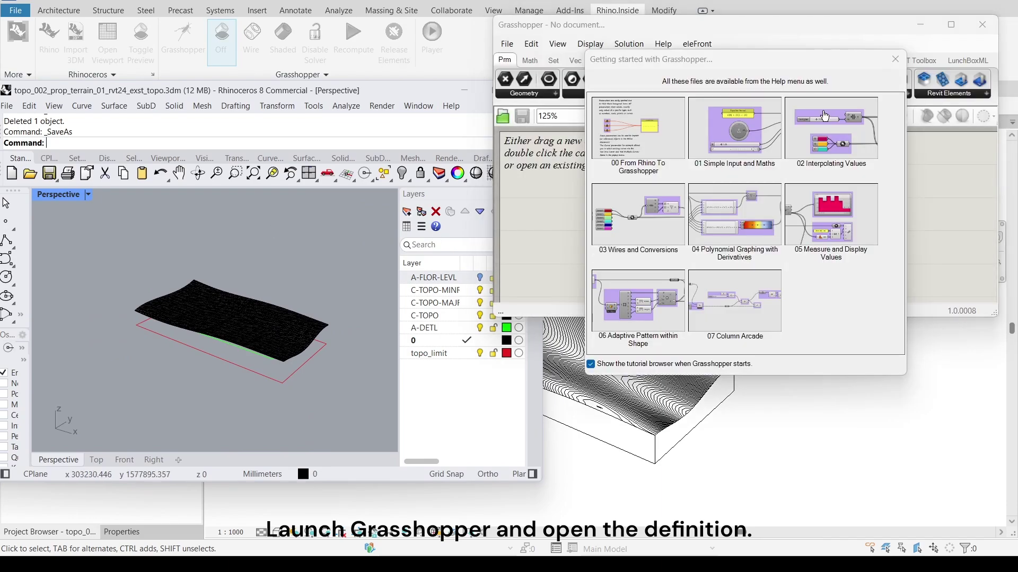
pyautogui.click(896, 60)
pyautogui.click(512, 48)
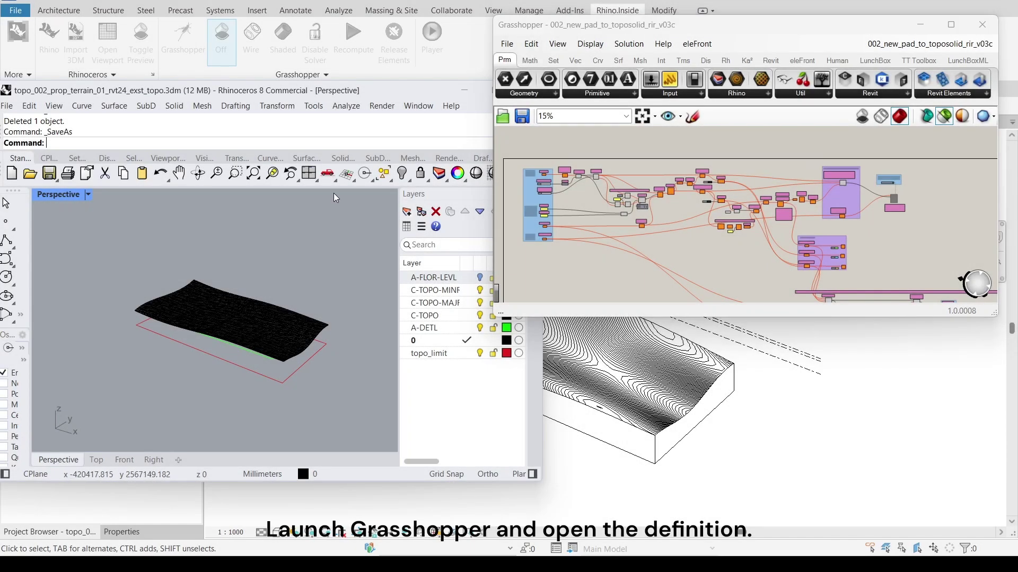
pyautogui.moveTo(222, 90); pyautogui.dragTo(223, 1)
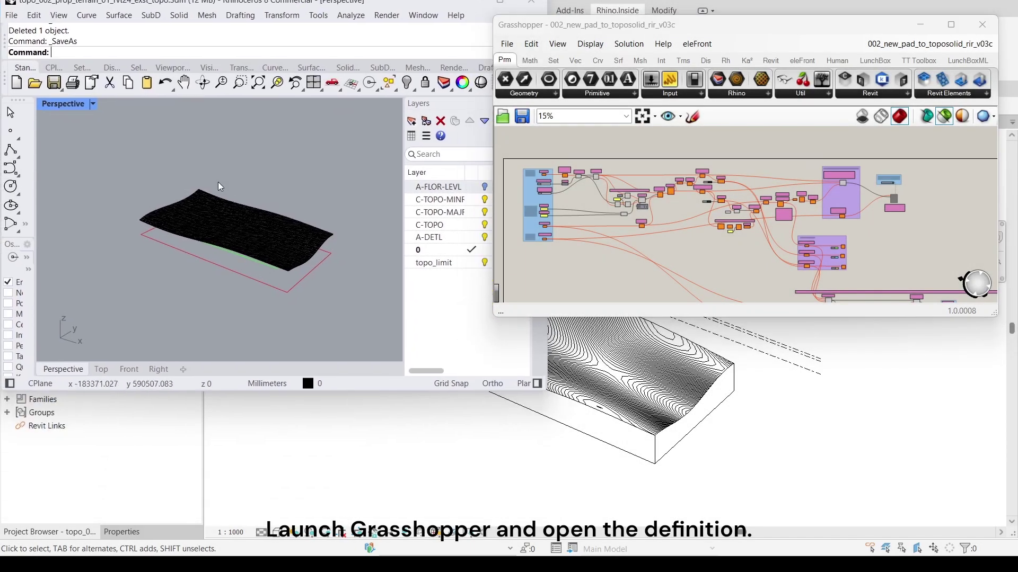
# Turn off the unused minor and major contour line layers in the Rhino model.
pyautogui.scroll(5, 282, 206)
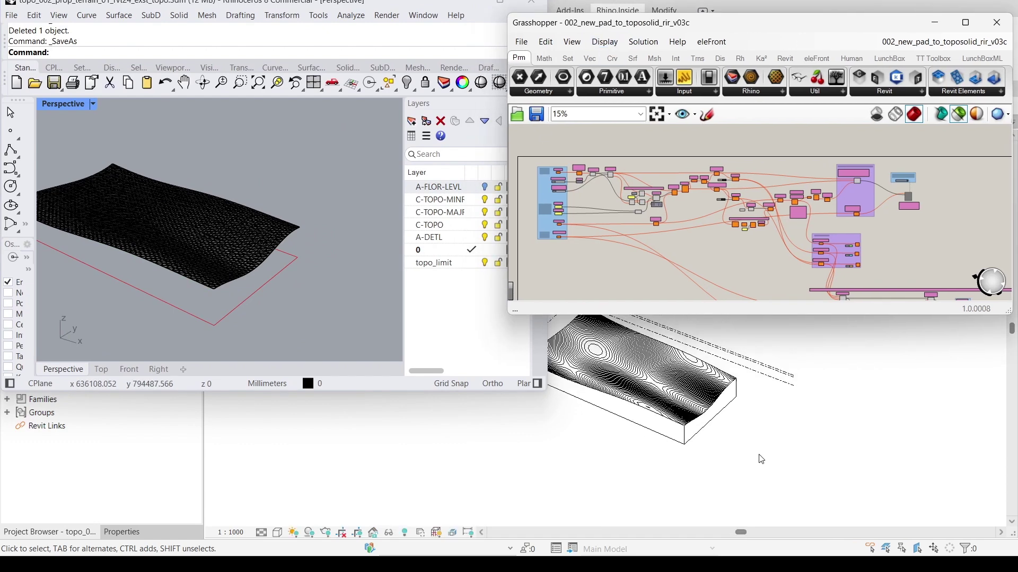
pyautogui.scroll(-3, 729, 436)
pyautogui.scroll(5, 619, 351)
pyautogui.click(558, 486)
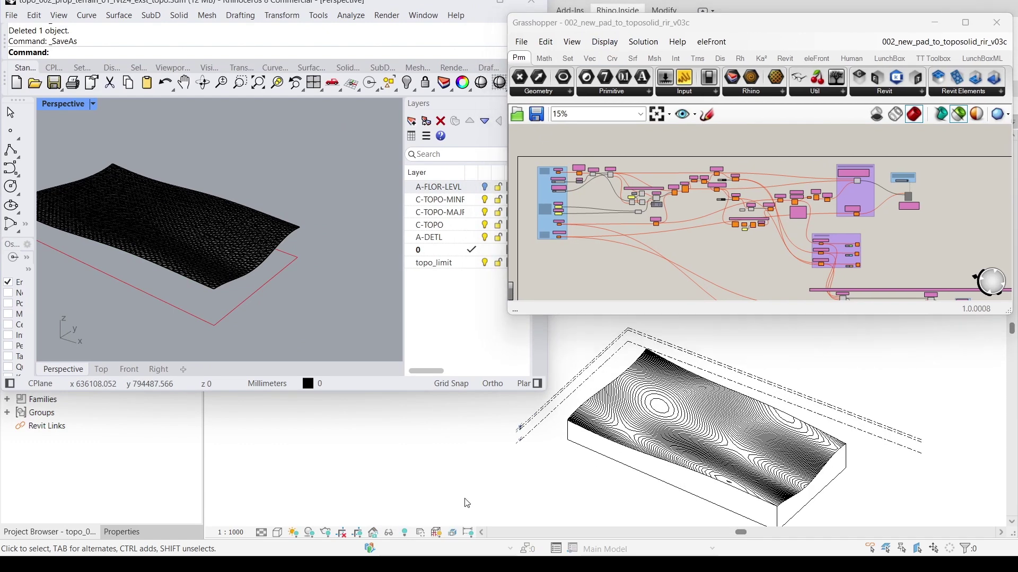
pyautogui.click(454, 320)
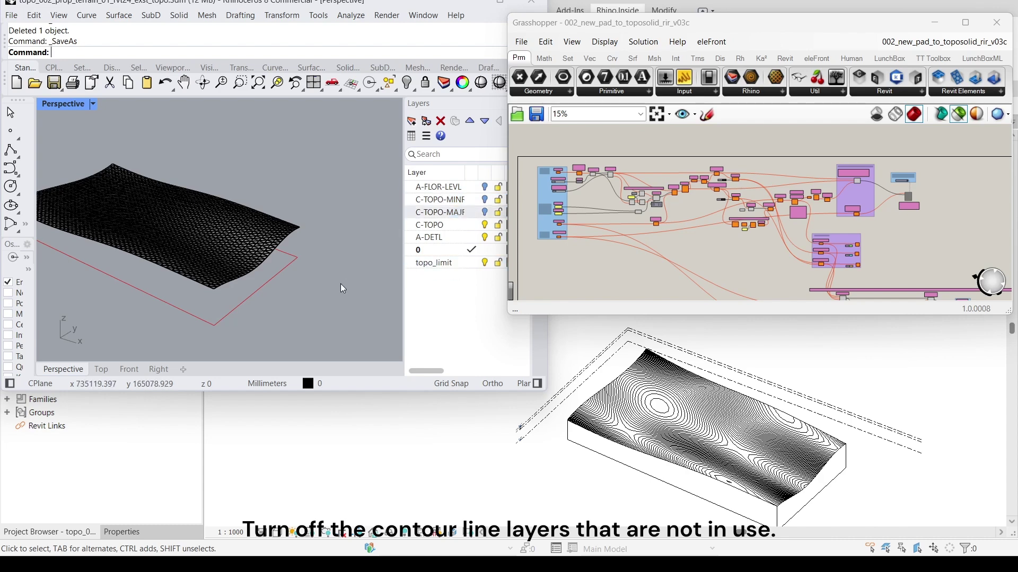
pyautogui.moveTo(343, 289); pyautogui.dragTo(249, 265, button='right')
pyautogui.scroll(-1, 629, 241)
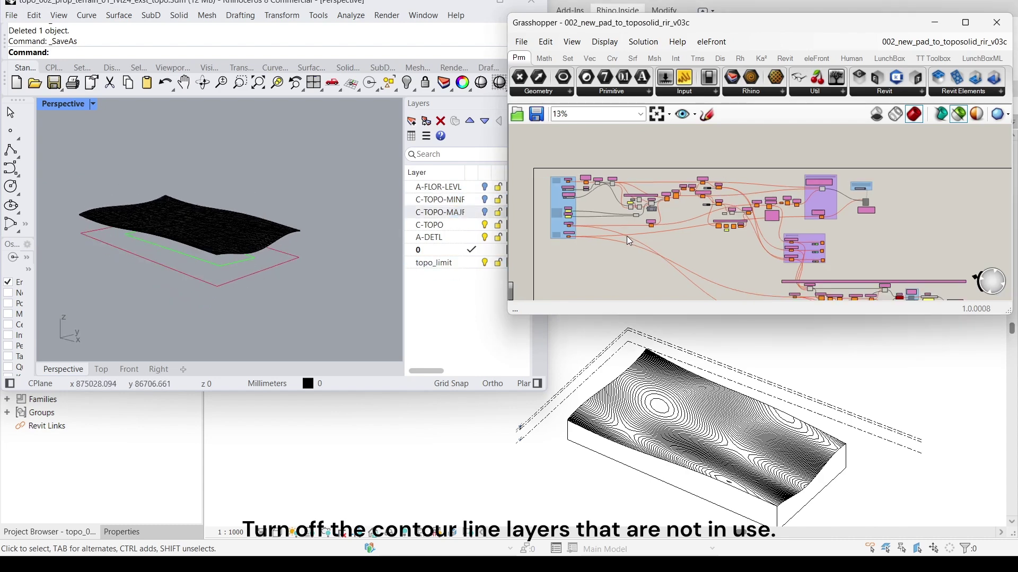
# Hide the C-TOPO and topo_limit layers and reference the site boundary lines into the property lines curve parameter in clockwise sequence.
pyautogui.scroll(12, 574, 190)
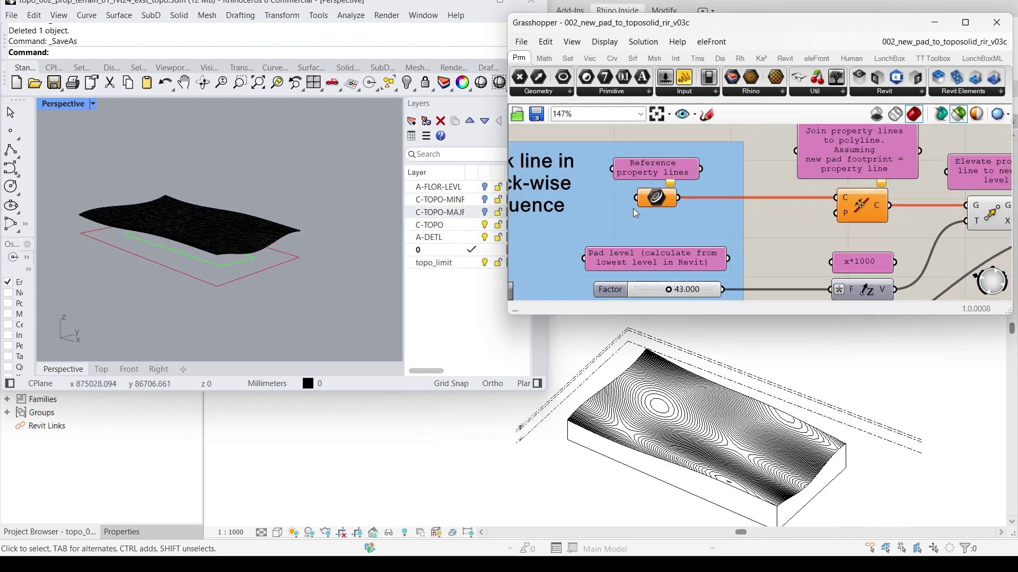
pyautogui.rightClick(660, 202)
pyautogui.click(698, 375)
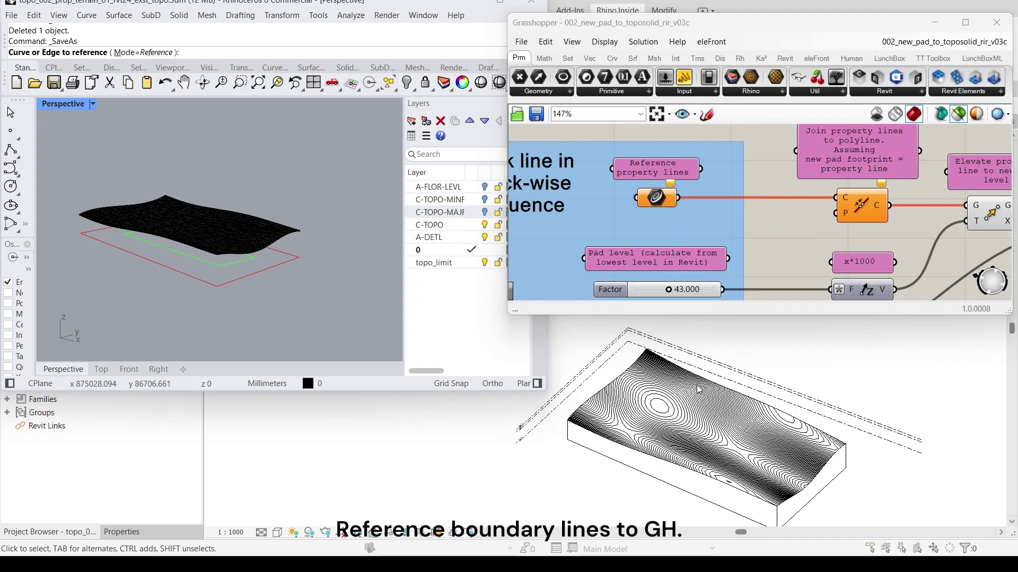
pyautogui.click(484, 227)
pyautogui.scroll(3, 162, 234)
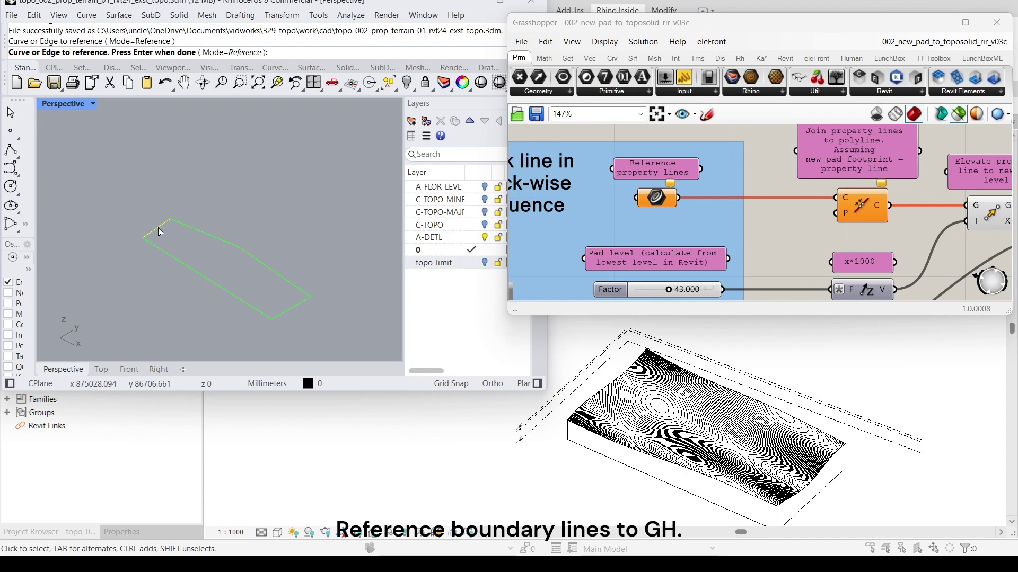
pyautogui.click(255, 312)
pyautogui.press('Return')
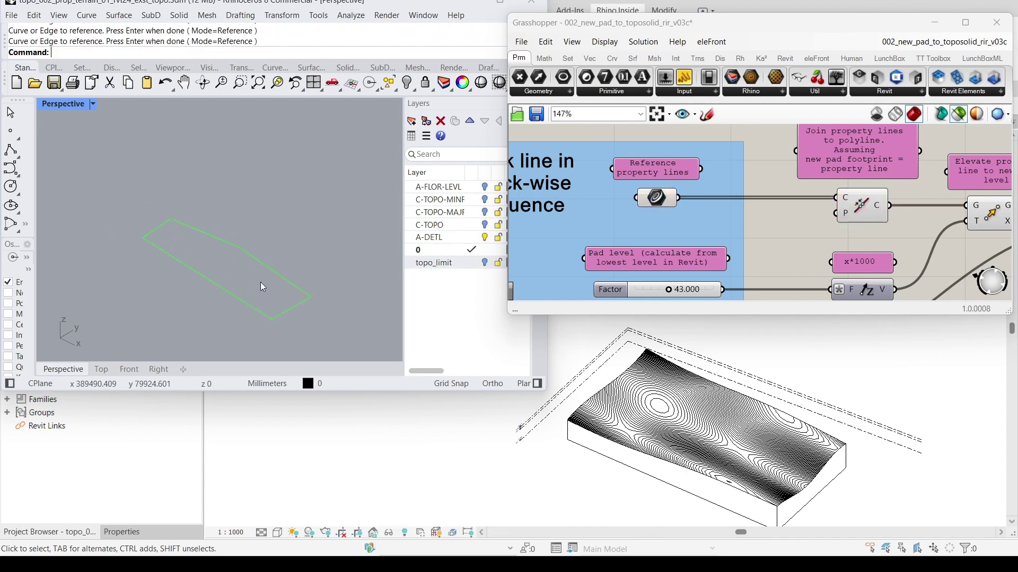
# Turn C-TOPO on and A-DETL off, then reference the terrain surface into the existing topo polygons parameter.
pyautogui.scroll(-5, 727, 162)
pyautogui.scroll(5, 742, 242)
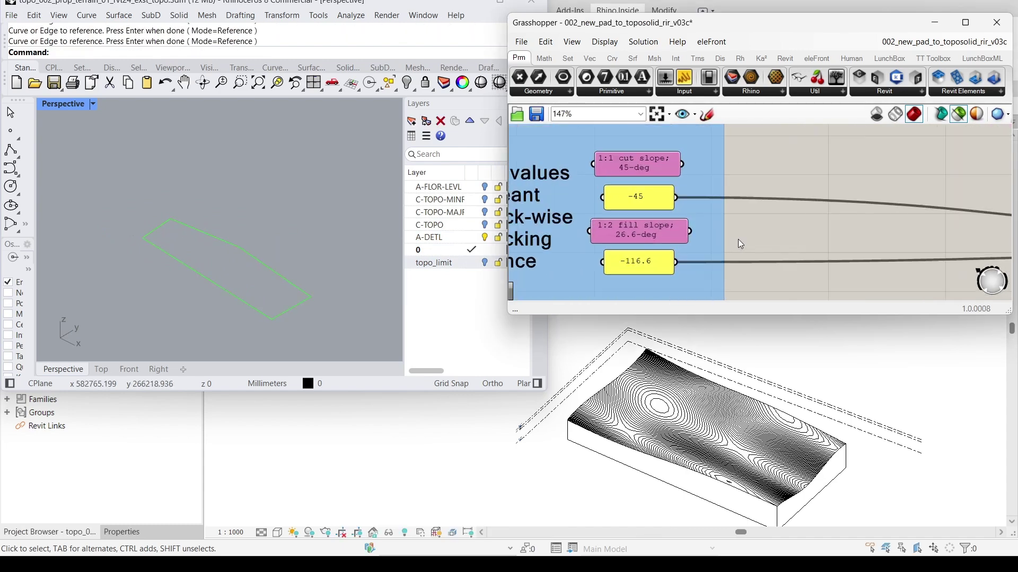
pyautogui.scroll(-5, 816, 238)
pyautogui.scroll(5, 697, 224)
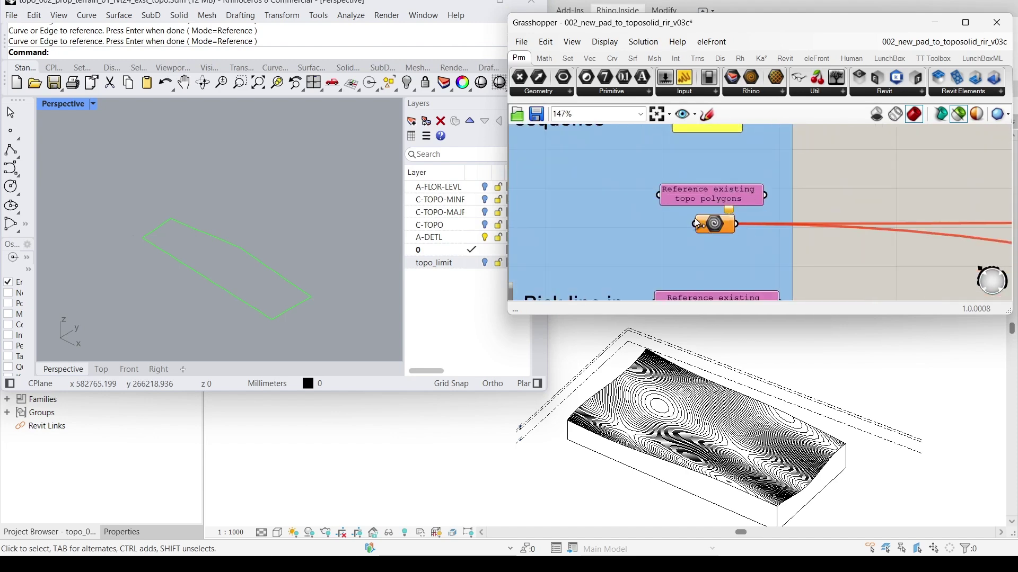
pyautogui.rightClick(724, 229)
pyautogui.click(752, 404)
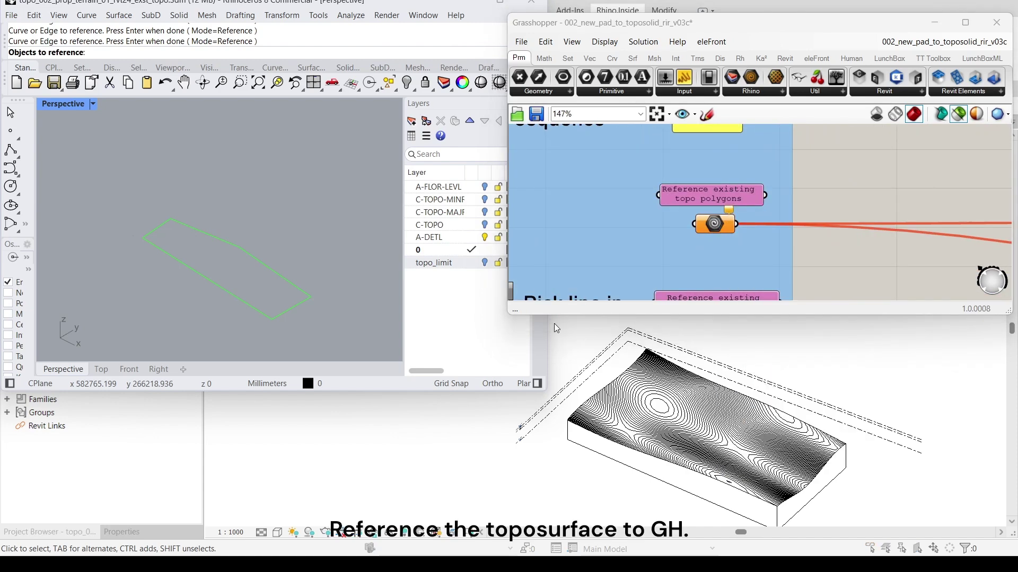
pyautogui.click(485, 229)
pyautogui.click(484, 238)
pyautogui.moveTo(350, 251); pyautogui.dragTo(289, 235, button='right')
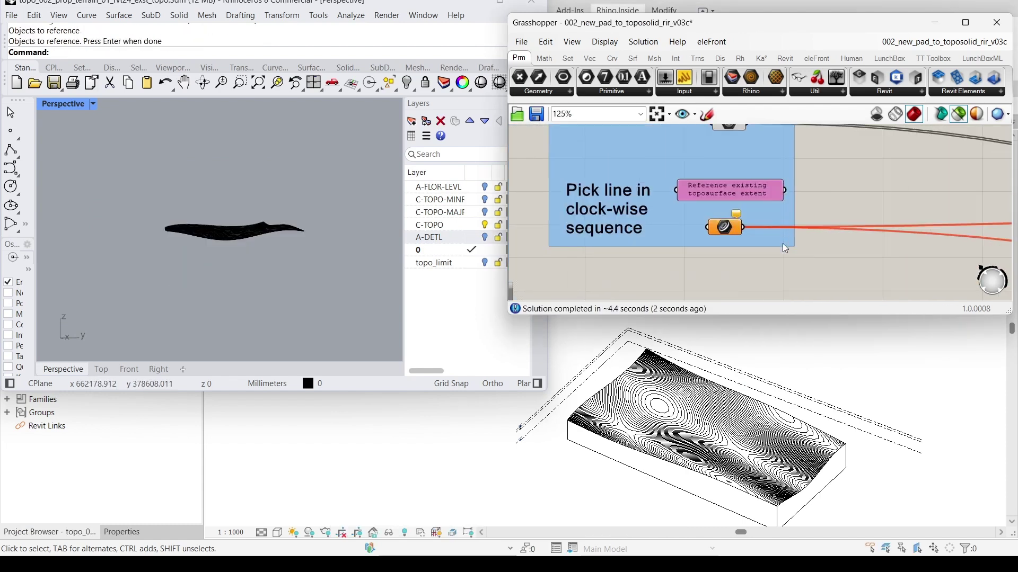
# Turn C-TOPO off and topo_limit on, then reference the limit lines clockwise into the existing toposurface extent parameter.
pyautogui.rightClick(721, 229)
pyautogui.click(758, 412)
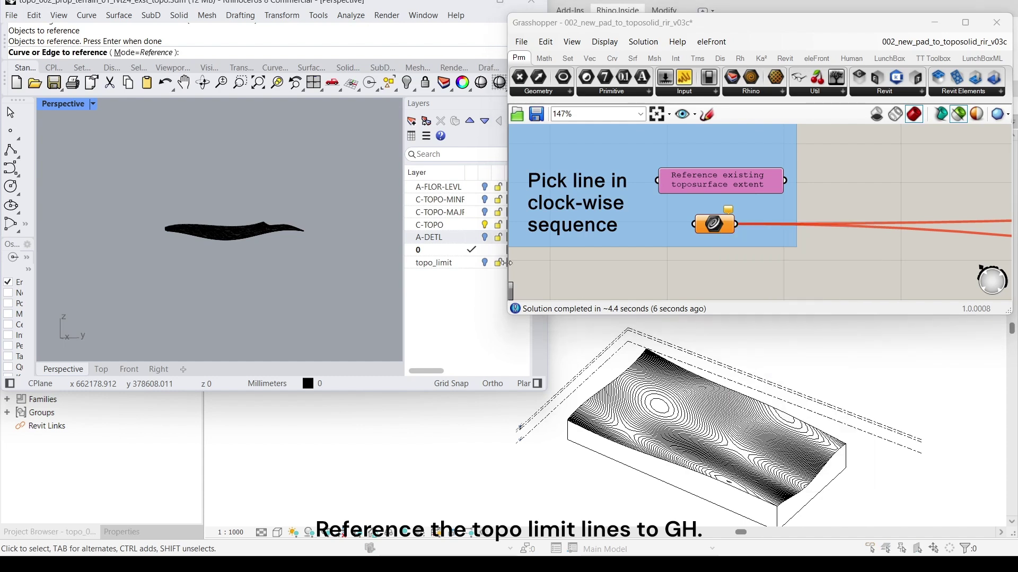
pyautogui.click(486, 226)
pyautogui.click(485, 263)
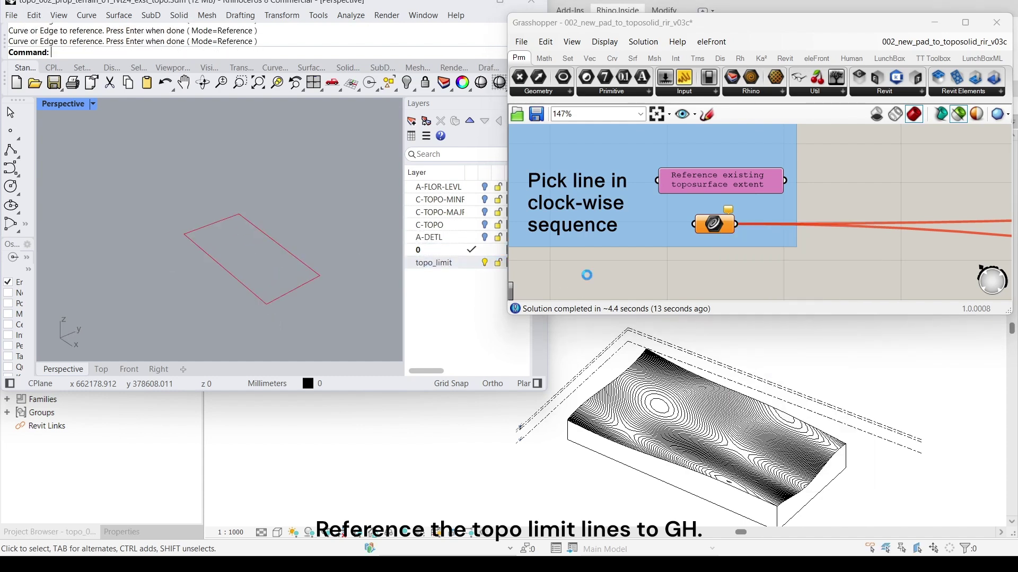
# Hide the topo_limit layer and select the For visualization components to inspect the finalized terrain preview.
pyautogui.scroll(-8, 661, 249)
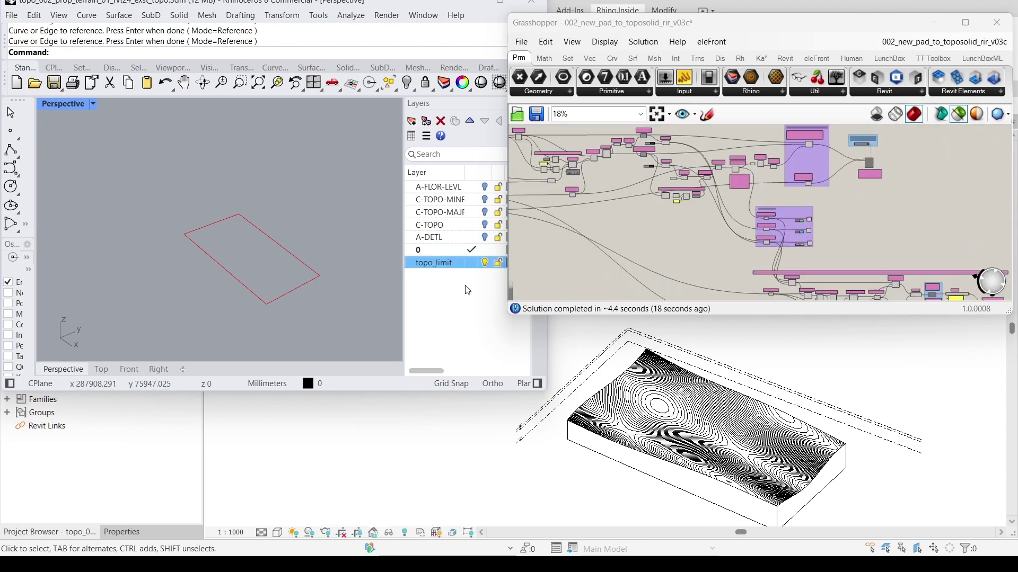
pyautogui.scroll(5, 827, 240)
pyautogui.moveTo(723, 289); pyautogui.dragTo(809, 176)
pyautogui.moveTo(288, 278); pyautogui.dragTo(217, 275, button='right')
pyautogui.click(777, 189)
pyautogui.scroll(-9, 771, 204)
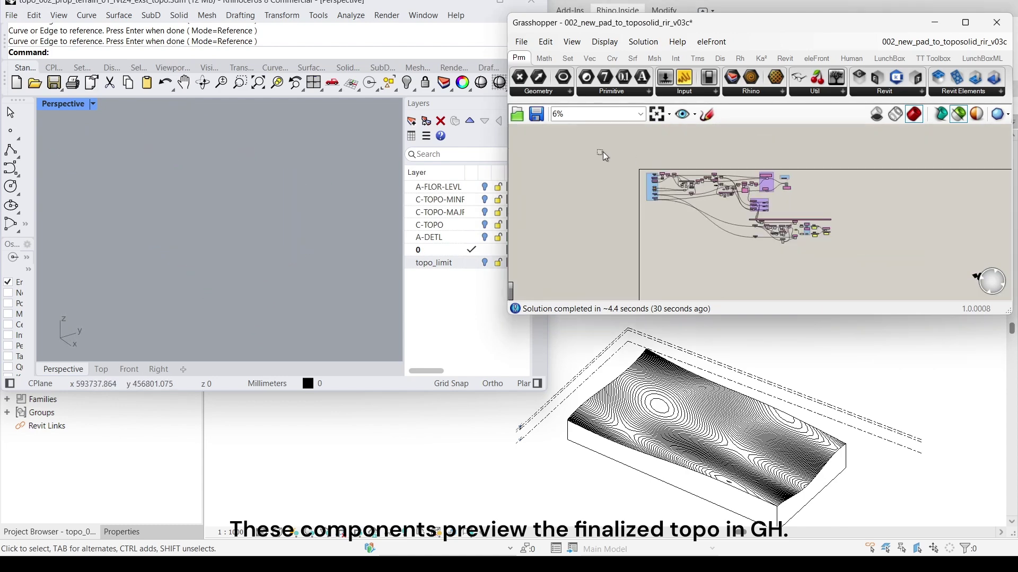
# Switch off the preview of all components in the Grasshopper definition.
pyautogui.moveTo(600, 151); pyautogui.dragTo(875, 269)
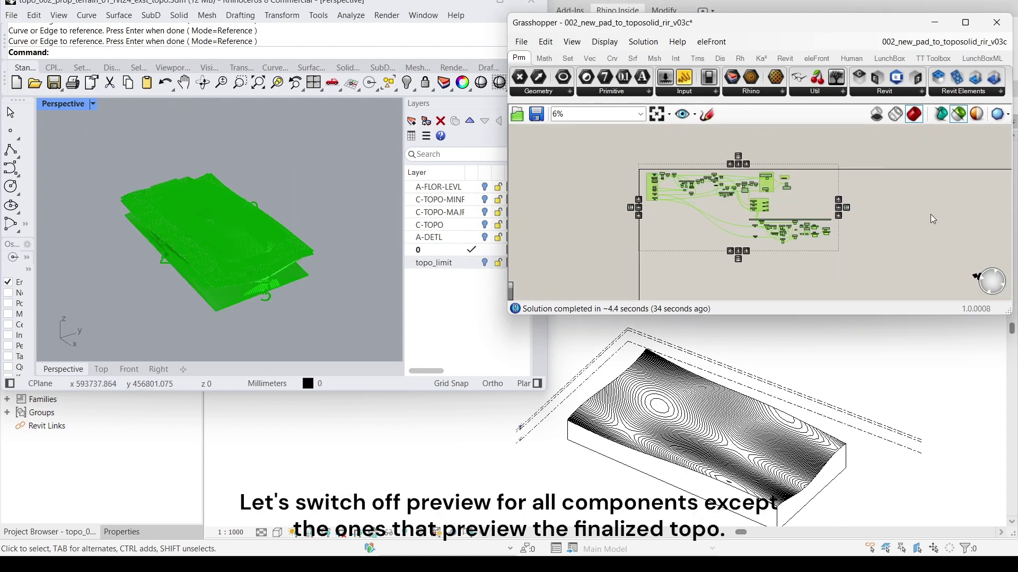
pyautogui.rightClick(931, 214)
pyautogui.press('Escape')
pyautogui.scroll(2, 772, 211)
pyautogui.scroll(7, 772, 211)
pyautogui.click(759, 228)
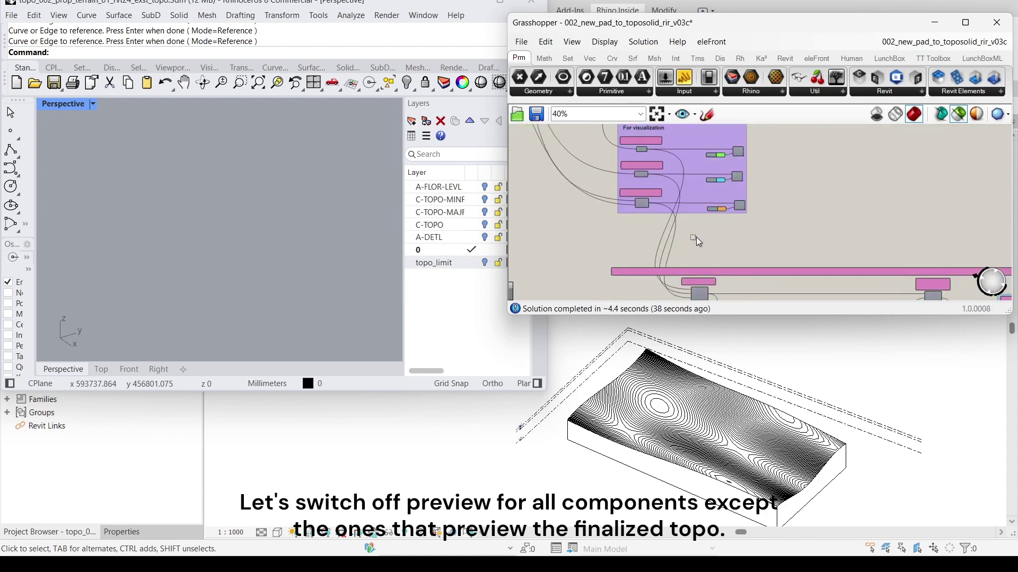
# Switch the preview back on for the three colour preview components in the For visualization group.
pyautogui.moveTo(696, 237); pyautogui.dragTo(762, 140)
pyautogui.rightClick(792, 158)
pyautogui.click(818, 171)
pyautogui.click(993, 152)
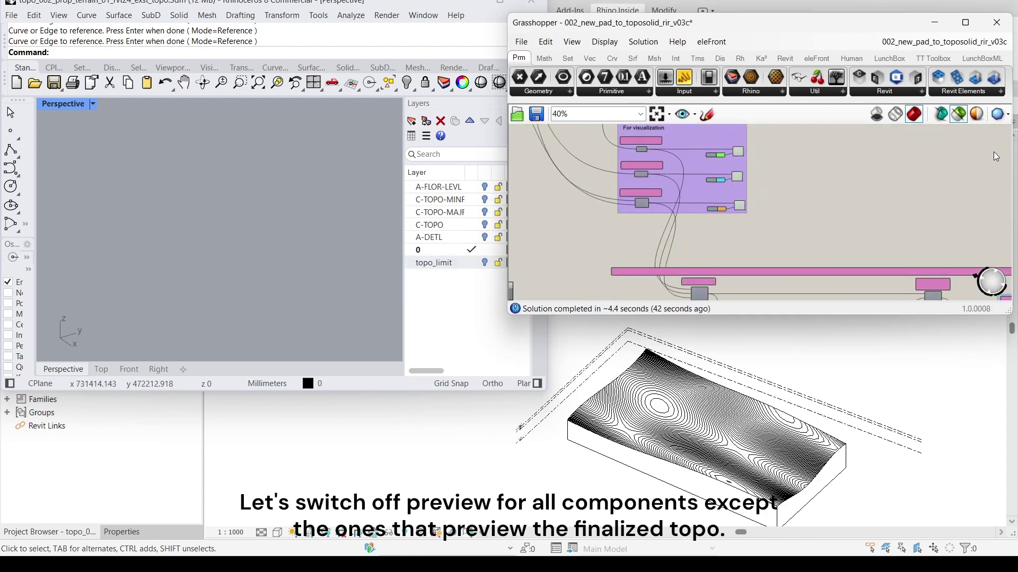
pyautogui.scroll(3, 239, 258)
pyautogui.moveTo(242, 263); pyautogui.dragTo(184, 258, button='right')
pyautogui.scroll(-3, 749, 220)
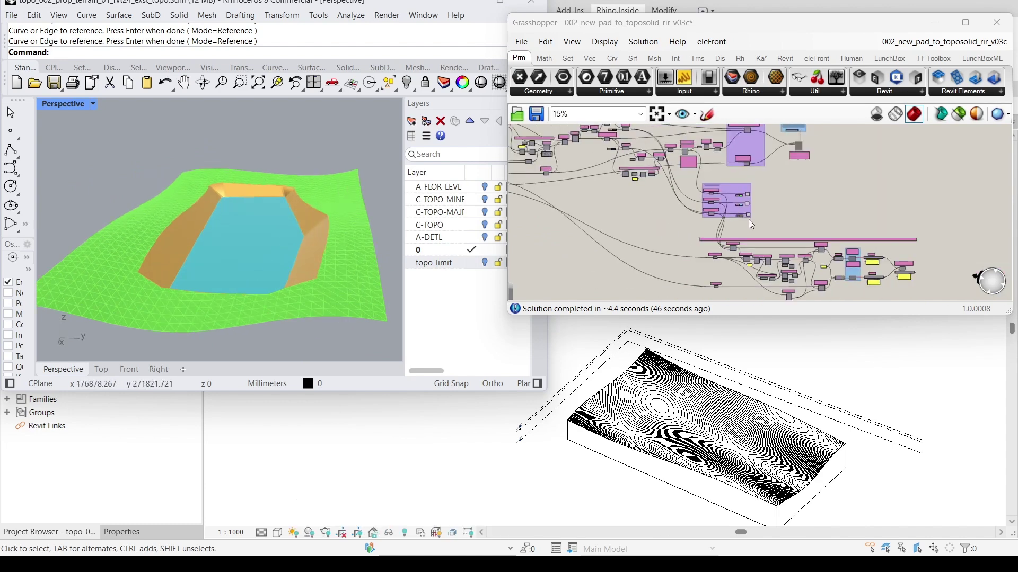
# Set the pad level factor to 60.
pyautogui.scroll(6, 667, 212)
pyautogui.scroll(-1, 770, 182)
pyautogui.moveTo(772, 136); pyautogui.dragTo(793, 273, button='right')
pyautogui.scroll(2, 752, 147)
pyautogui.moveTo(774, 164); pyautogui.dragTo(790, 178, button='right')
pyautogui.scroll(1, 689, 191)
pyautogui.moveTo(214, 303); pyautogui.dragTo(263, 301, button='right')
pyautogui.click(667, 227)
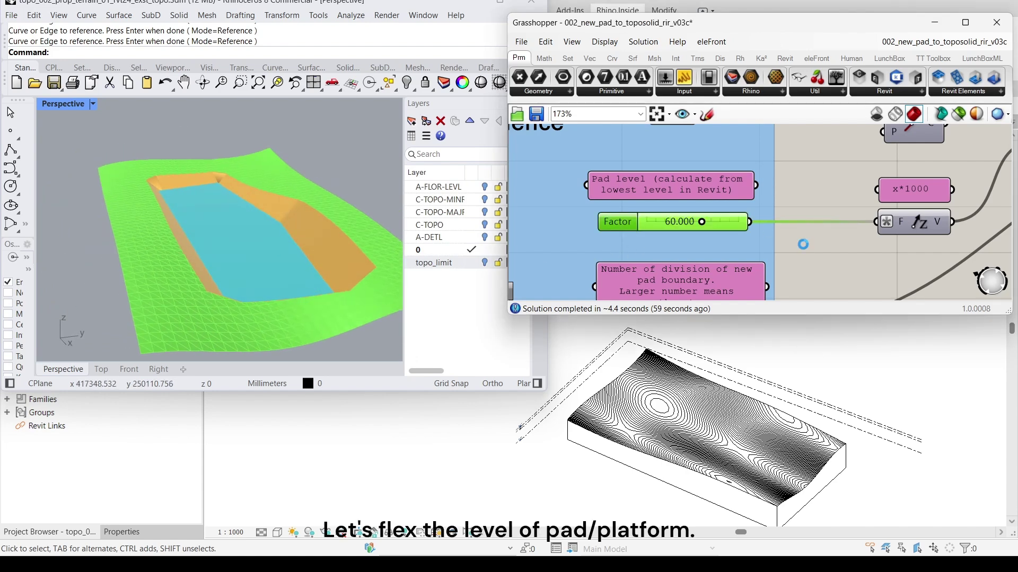
# Set the pad level factor to 75 and review the updated pad and slopes in the Rhino preview.
pyautogui.moveTo(371, 245); pyautogui.dragTo(275, 250, button='right')
pyautogui.doubleClick(675, 223)
pyautogui.write('75')
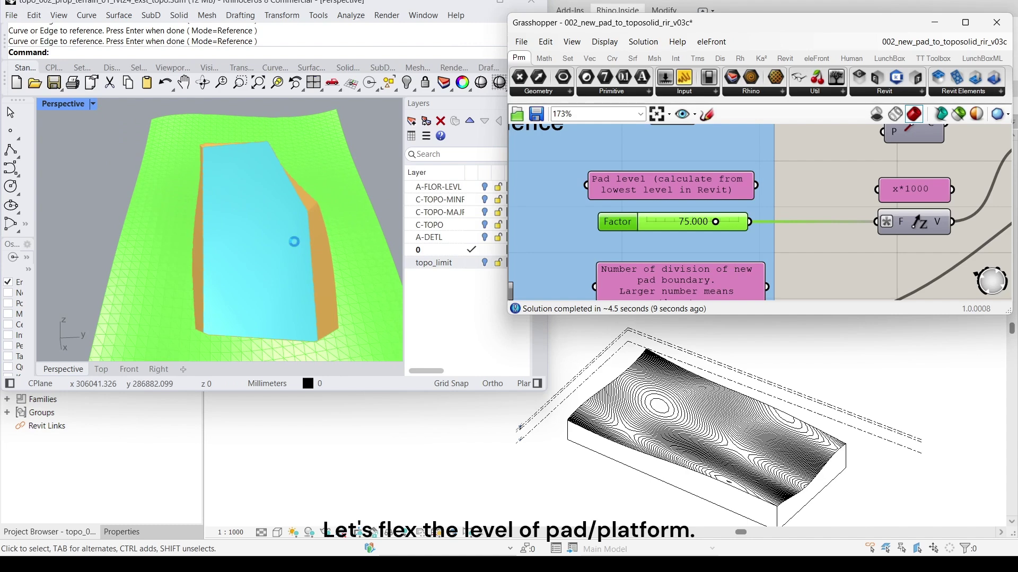
pyautogui.moveTo(294, 241); pyautogui.dragTo(392, 279, button='right')
# Release the held data at the end of the definition to push the new terrain points to Revit as a toposolid.
pyautogui.scroll(-11, 644, 200)
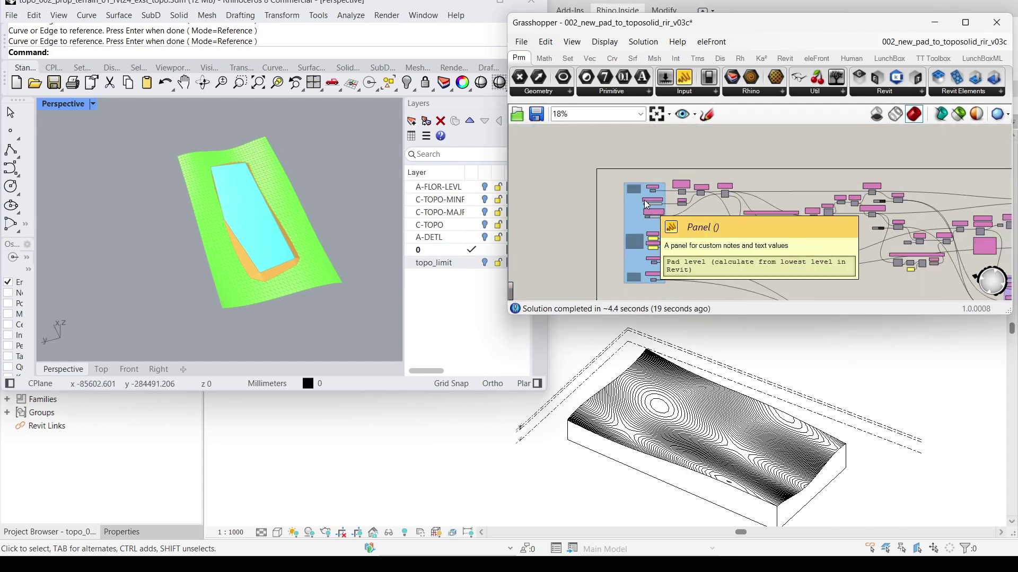
pyautogui.scroll(2, 954, 183)
pyautogui.moveTo(965, 188); pyautogui.dragTo(735, 185, button='right')
pyautogui.scroll(3, 838, 204)
pyautogui.scroll(3, 837, 203)
pyautogui.moveTo(159, 276); pyautogui.dragTo(273, 312, button='right')
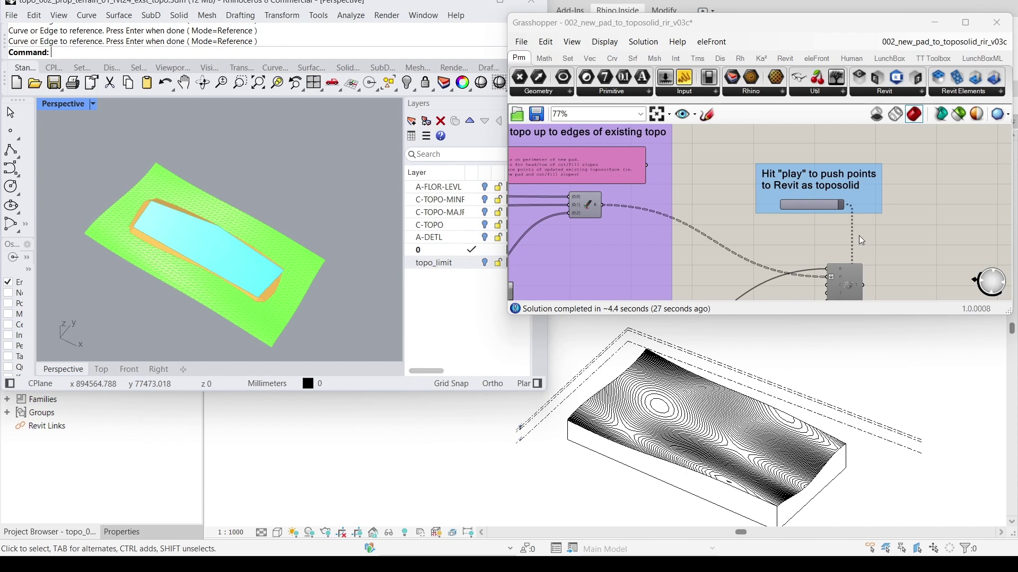
pyautogui.scroll(6, 859, 237)
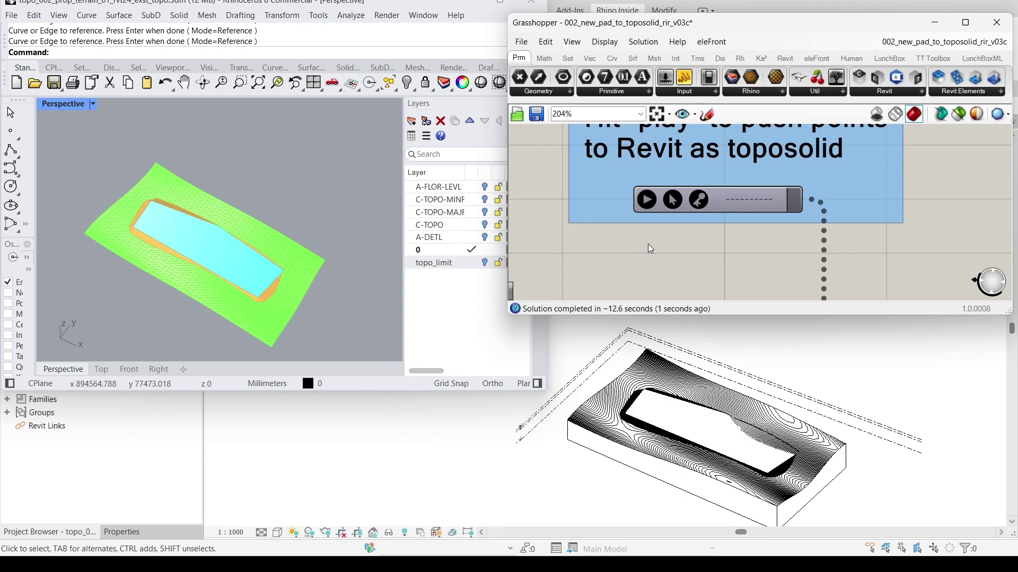
# Minimise Rhino and Grasshopper, show the Revit element properties, and select the toposolids in the 3D view.
pyautogui.click(474, 4)
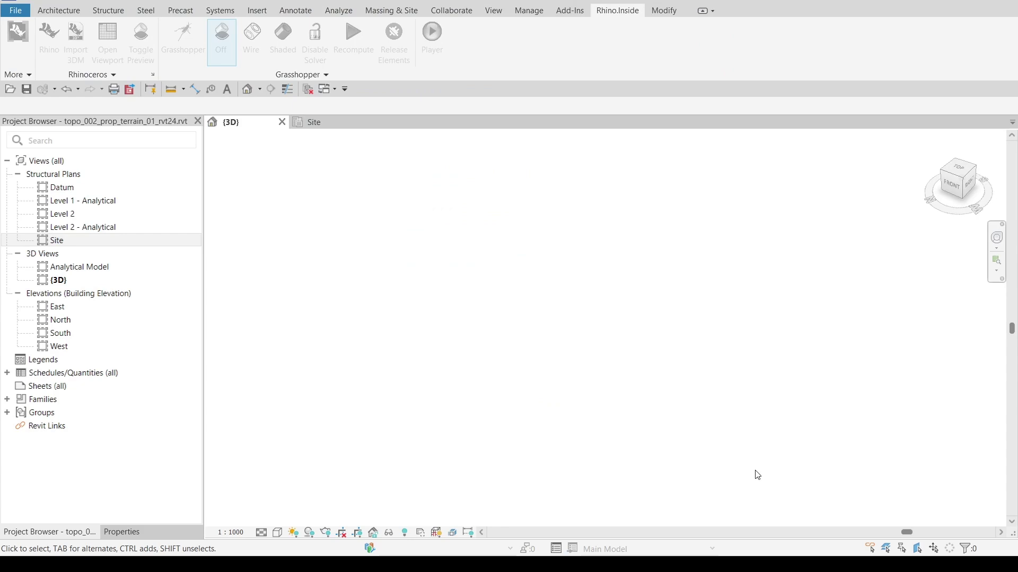
pyautogui.click(122, 532)
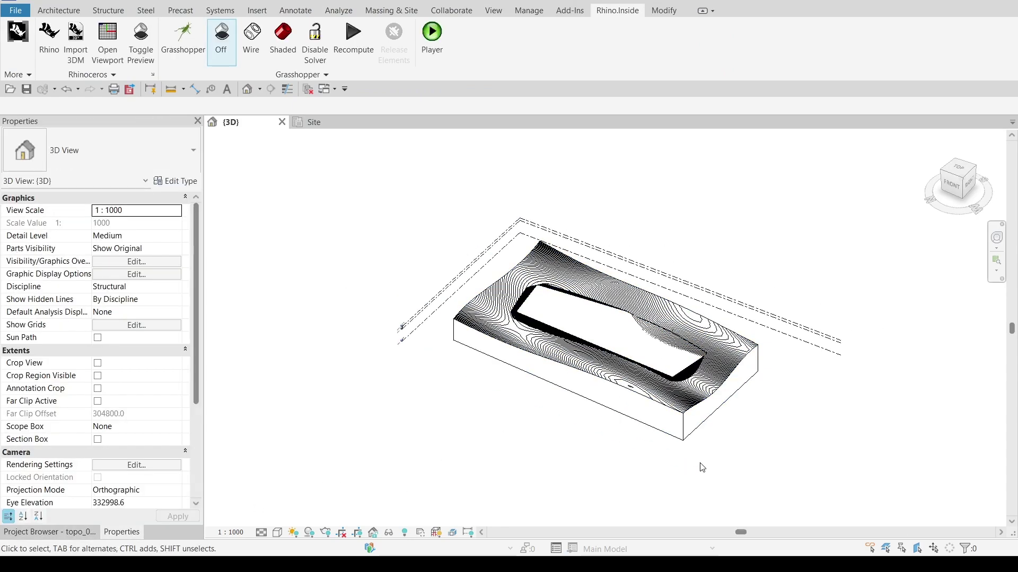
pyautogui.click(630, 380)
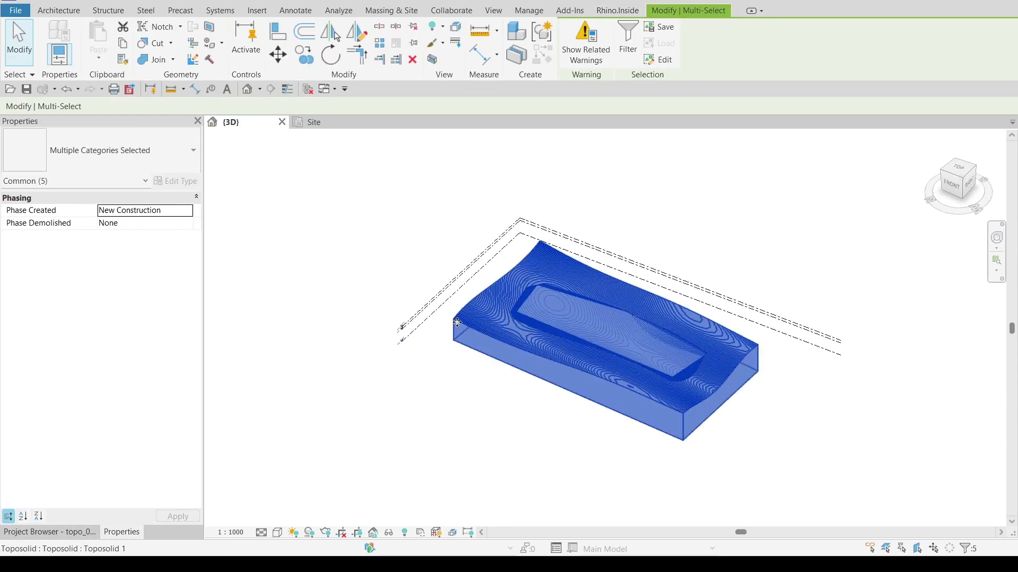
pyautogui.click(540, 448)
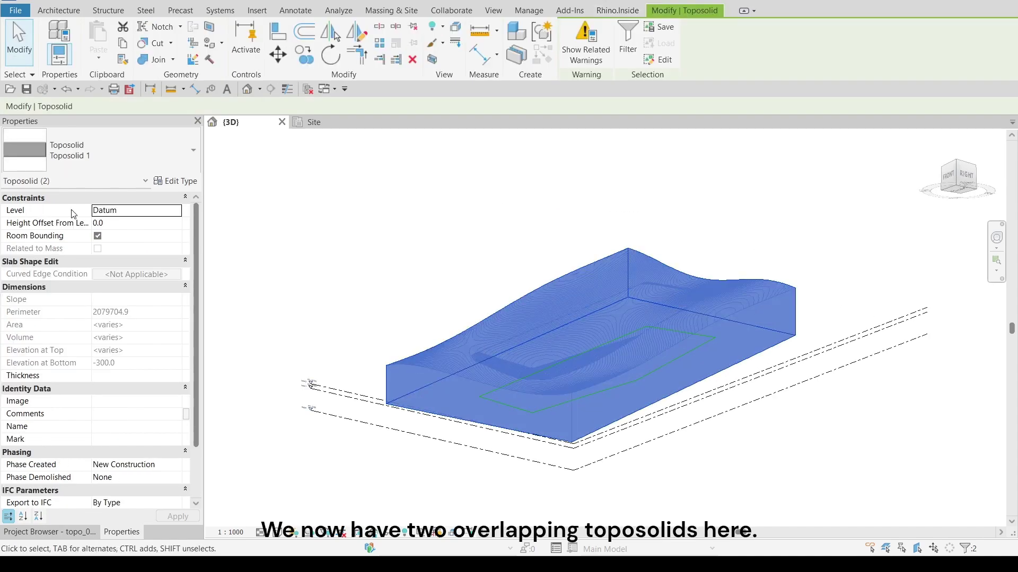
# Examine the two overlapping toposolids and the properties of the proposed one.
pyautogui.click(383, 217)
pyautogui.keyDown('shift'); pyautogui.moveTo(456, 339); pyautogui.dragTo(495, 453, button='middle'); pyautogui.keyUp('shift')
pyautogui.scroll(2, 361, 295)
pyautogui.click(358, 294)
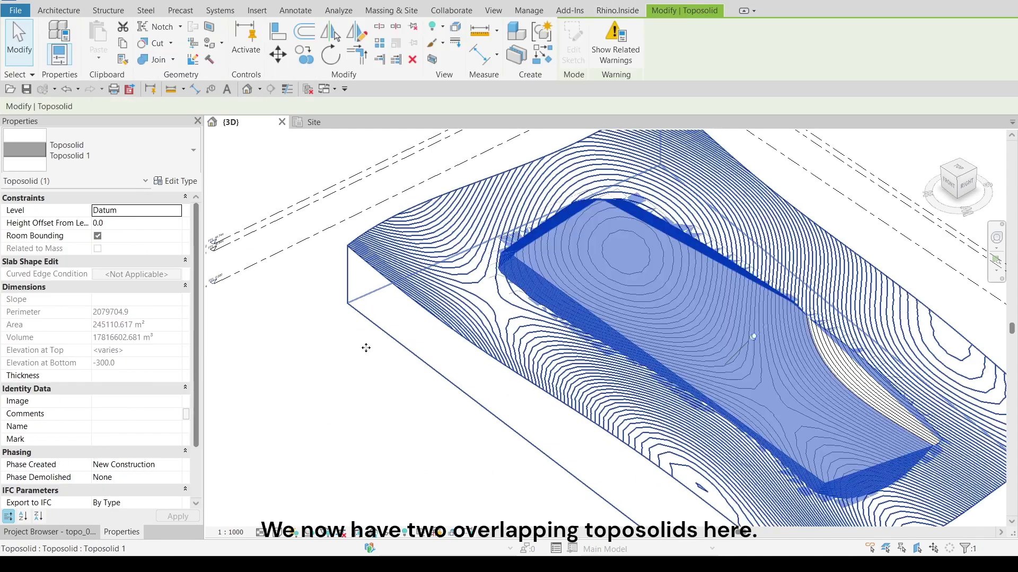
pyautogui.scroll(-1, 360, 392)
pyautogui.press('Delete')
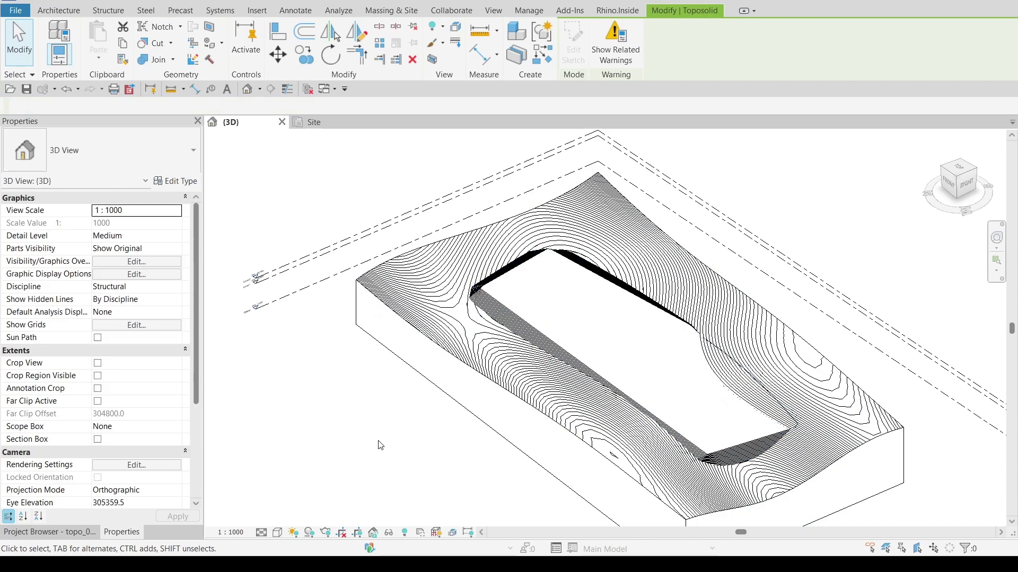
# Set the existing toposolid's Phase Demolished to New Construction.
pyautogui.click(381, 338)
pyautogui.scroll(-2, 144, 379)
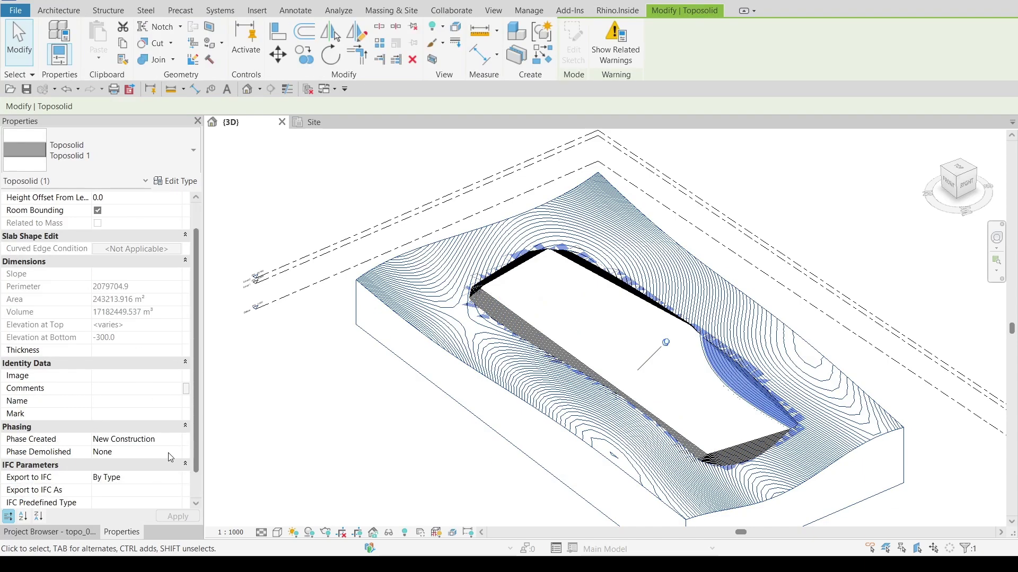
pyautogui.click(180, 452)
pyautogui.click(121, 472)
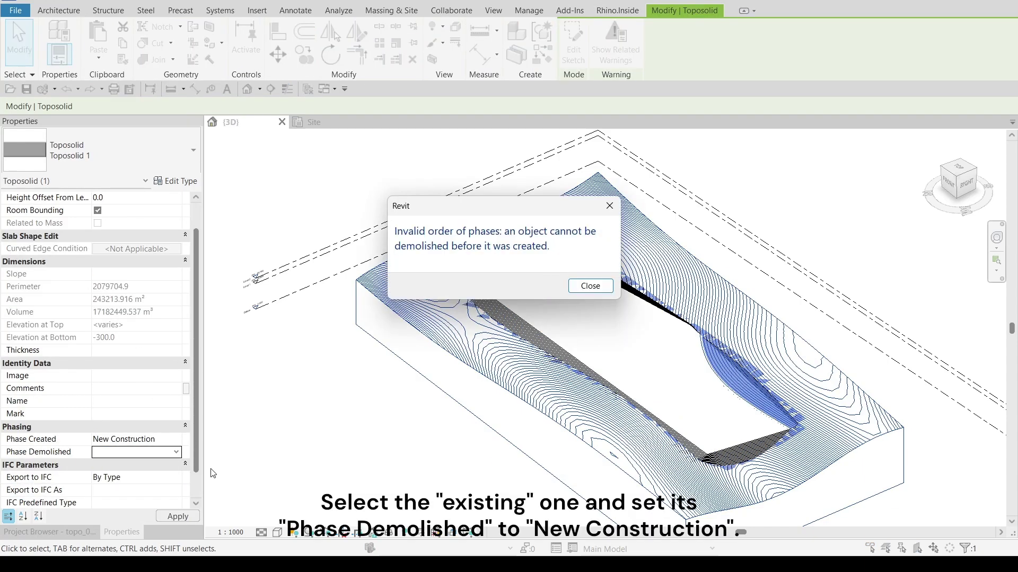
pyautogui.press('Return')
pyautogui.press('Escape')
pyautogui.keyDown('shift'); pyautogui.moveTo(334, 392); pyautogui.dragTo(408, 472, button='middle'); pyautogui.keyUp('shift')
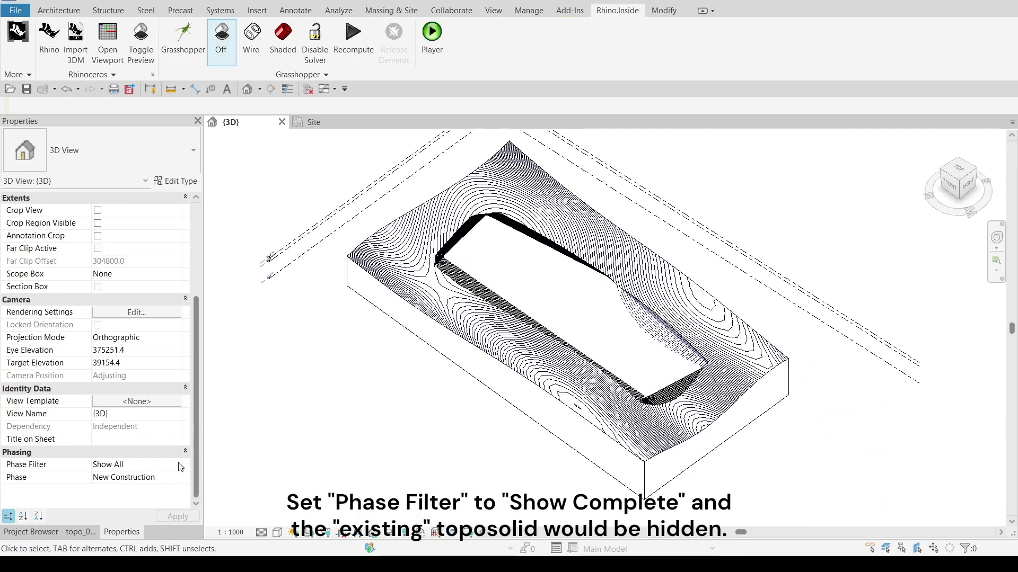
# Set the 3D view's Phase Filter to Show Complete to hide the existing toposolid.
pyautogui.click(181, 466)
pyautogui.click(122, 496)
pyautogui.keyDown('shift'); pyautogui.moveTo(401, 465); pyautogui.dragTo(572, 380, button='middle'); pyautogui.keyUp('shift')
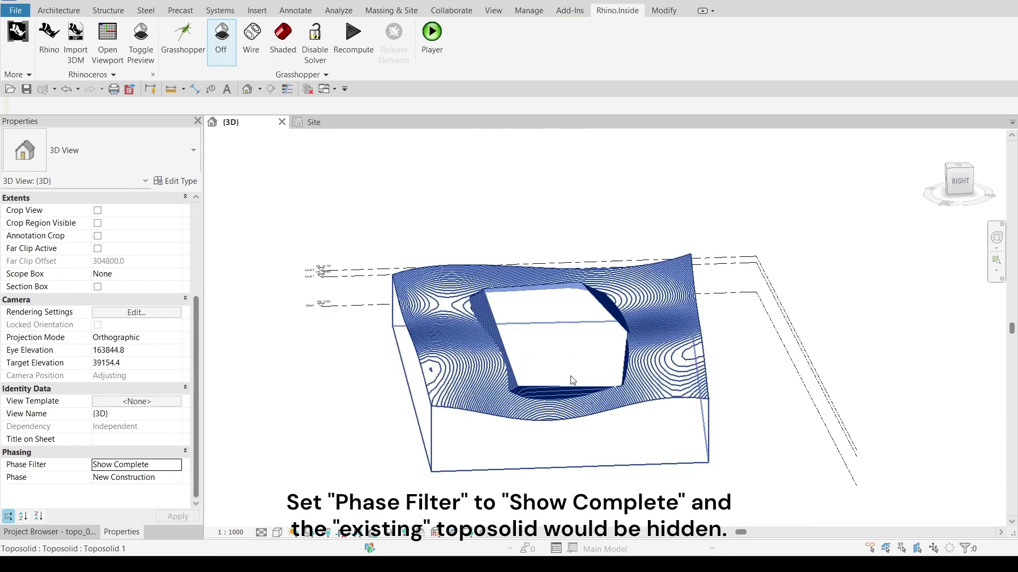
# Select the proposed toposolid and check its net cut/fill, fill and cut volumes.
pyautogui.click(573, 381)
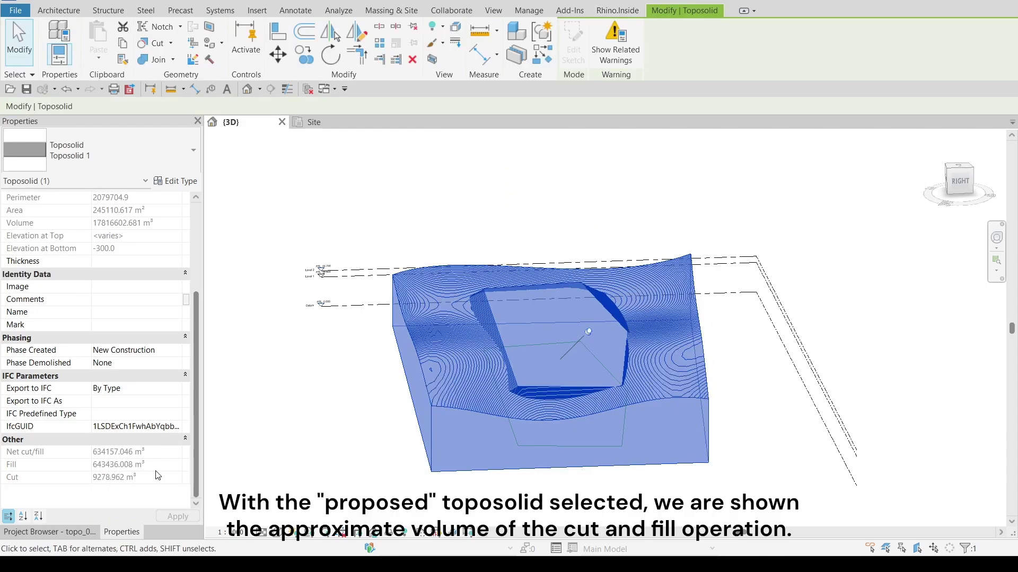
pyautogui.keyDown('shift'); pyautogui.moveTo(390, 448); pyautogui.dragTo(488, 455, button='middle'); pyautogui.keyUp('shift')
pyautogui.press('Escape')
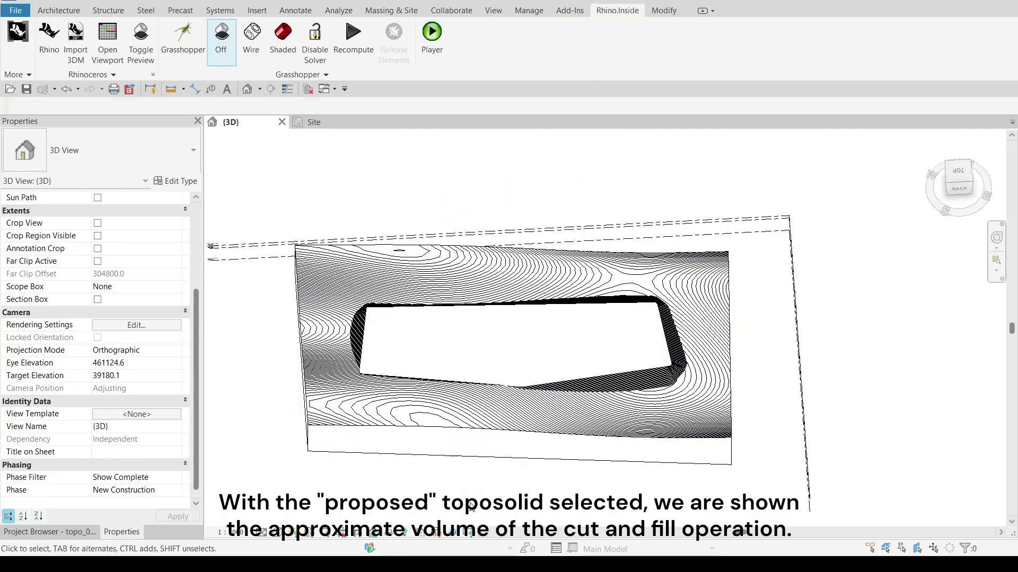
# Examine the proposed toposolid and its pad from several angles in the 3D view.
pyautogui.keyDown('shift'); pyautogui.moveTo(456, 371); pyautogui.dragTo(292, 356, button='middle'); pyautogui.keyUp('shift')
pyautogui.scroll(1, 545, 456)
pyautogui.keyDown('shift'); pyautogui.moveTo(545, 457); pyautogui.dragTo(564, 324, button='middle'); pyautogui.keyUp('shift')
pyautogui.click(572, 322)
pyautogui.press('Escape')
pyautogui.scroll(-1, 423, 368)
pyautogui.keyDown('shift'); pyautogui.moveTo(402, 314); pyautogui.dragTo(376, 218, button='middle'); pyautogui.keyUp('shift')
pyautogui.moveTo(359, 159)
pyautogui.mouseDown()
pyautogui.moveTo(589, 379)
pyautogui.moveTo(678, 486)
pyautogui.mouseUp()
pyautogui.click(413, 63)
pyautogui.keyDown('shift'); pyautogui.moveTo(354, 250); pyautogui.dragTo(462, 501, button='middle'); pyautogui.keyUp('shift')
# Open the Site plan view and set its Phase Filter to Show Complete.
pyautogui.click(313, 122)
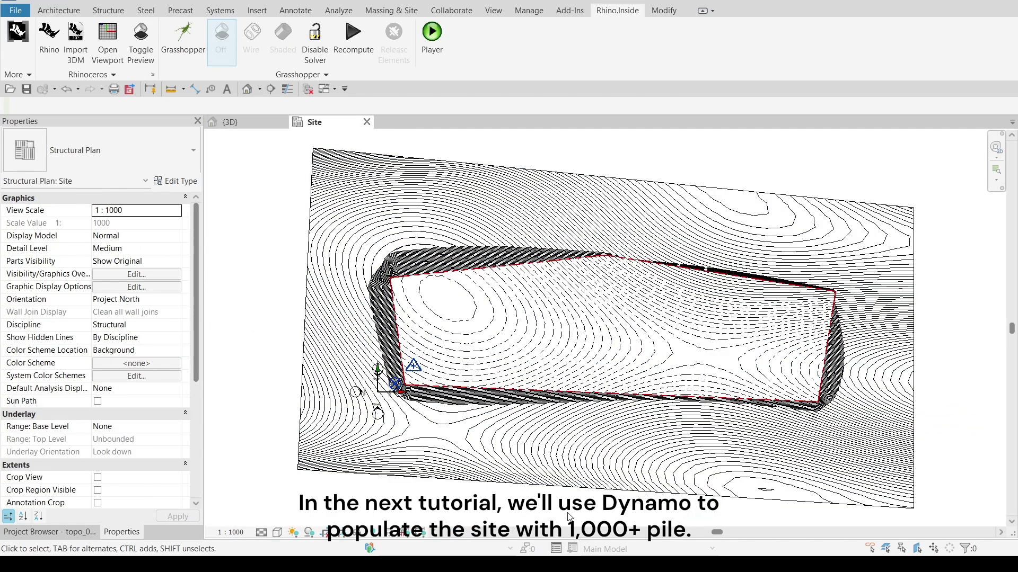
pyautogui.scroll(-5, 132, 371)
pyautogui.click(177, 465)
pyautogui.click(129, 499)
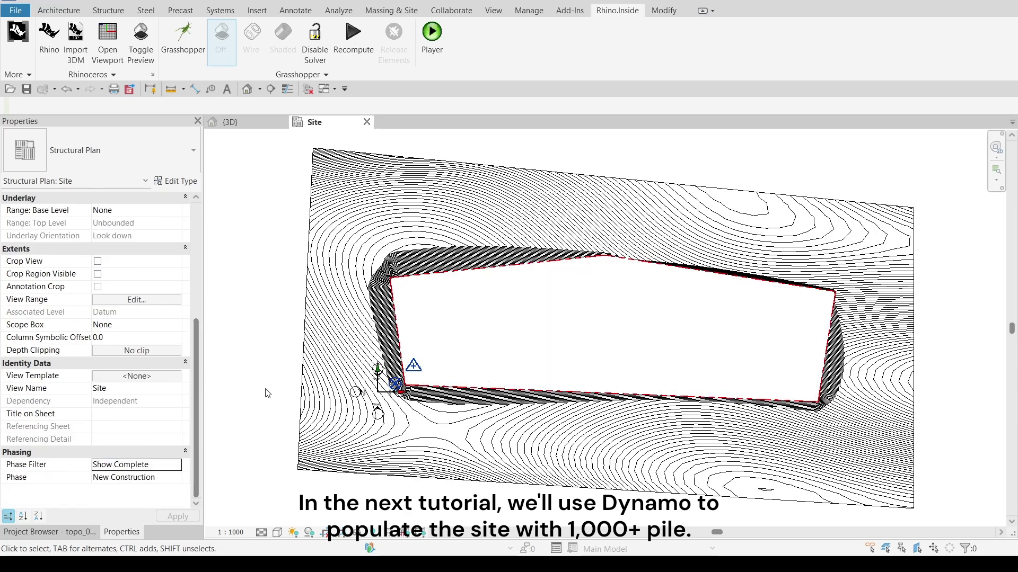